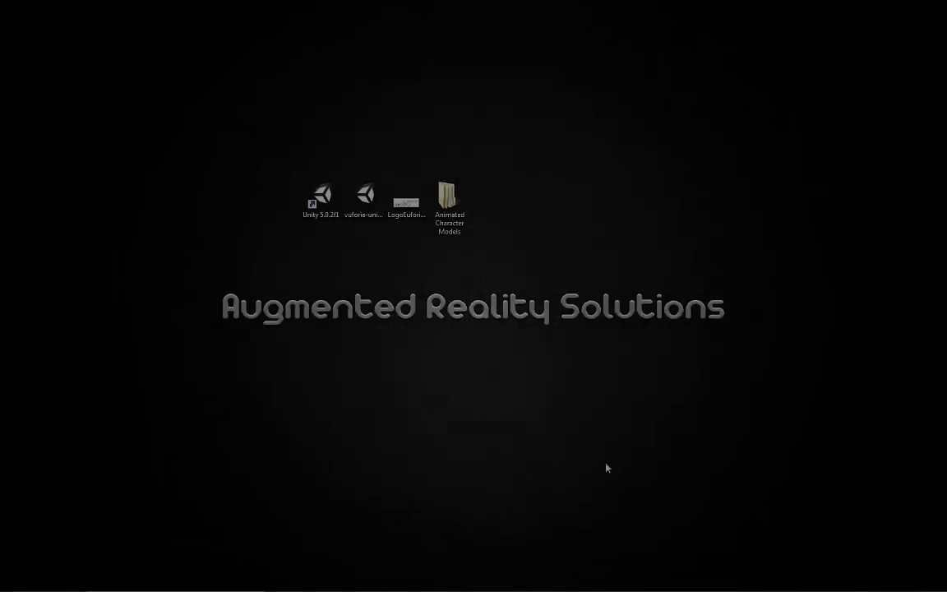
Search Google for 'vuforia developer' and open the Vuforia Developer Portal result
left_click(228, 585)
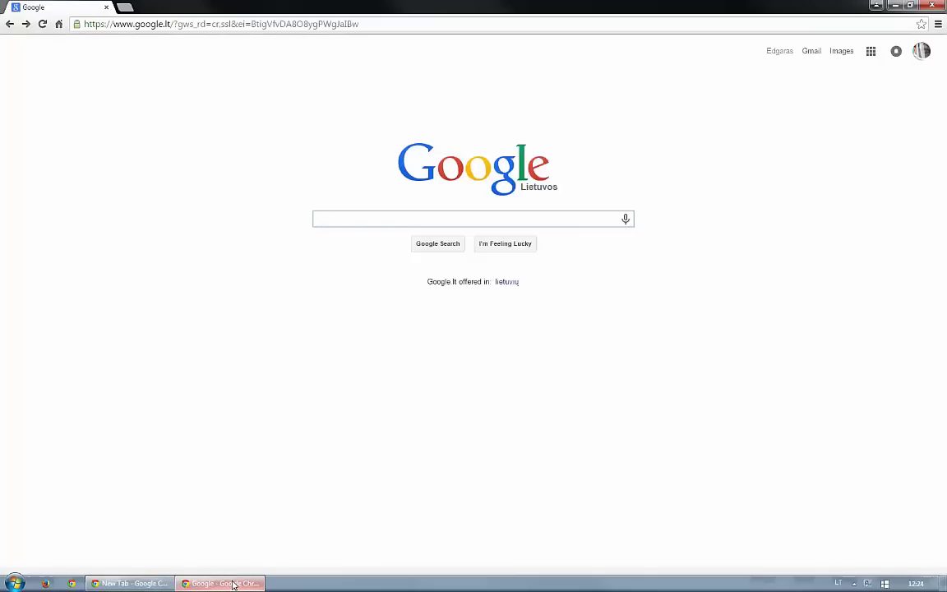
type("vufori")
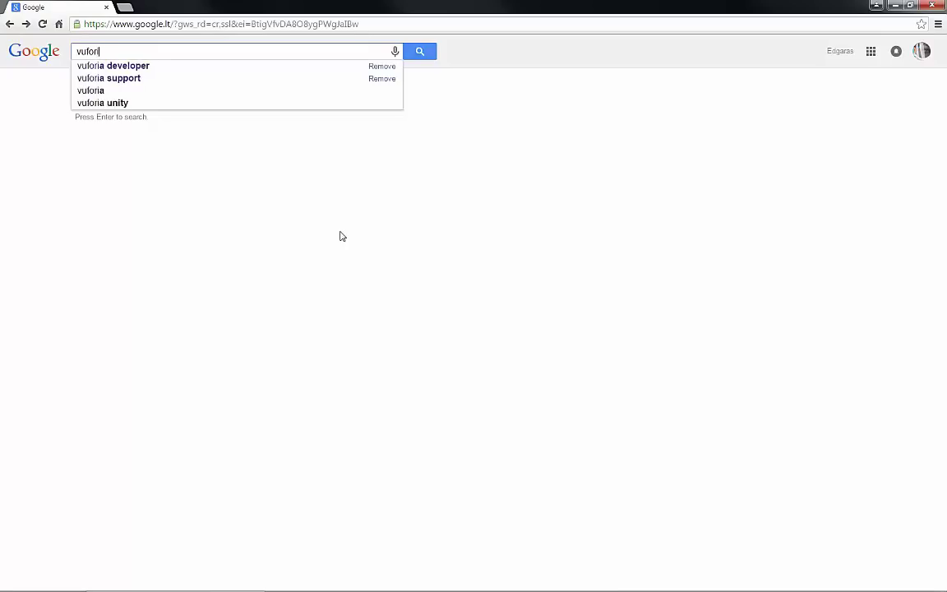
type("a")
key("Down")
key("Return")
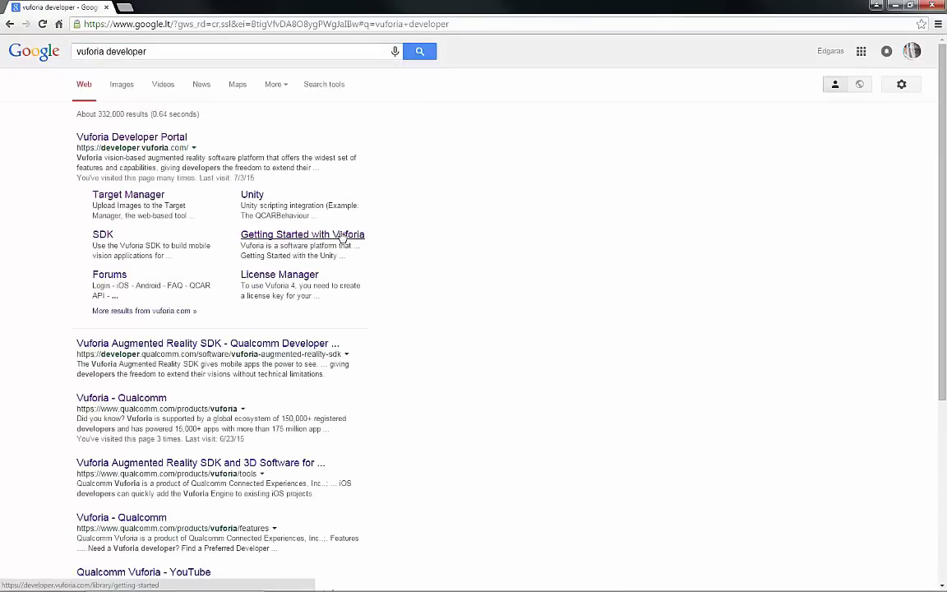
left_click(158, 136)
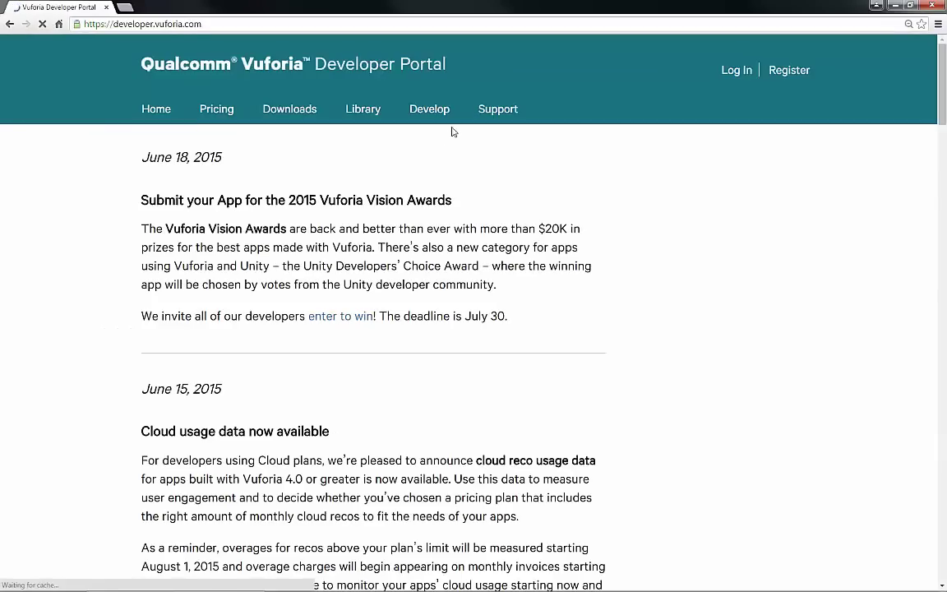
Log into the Vuforia Developer Portal with the registered e-mail and password
left_click(738, 71)
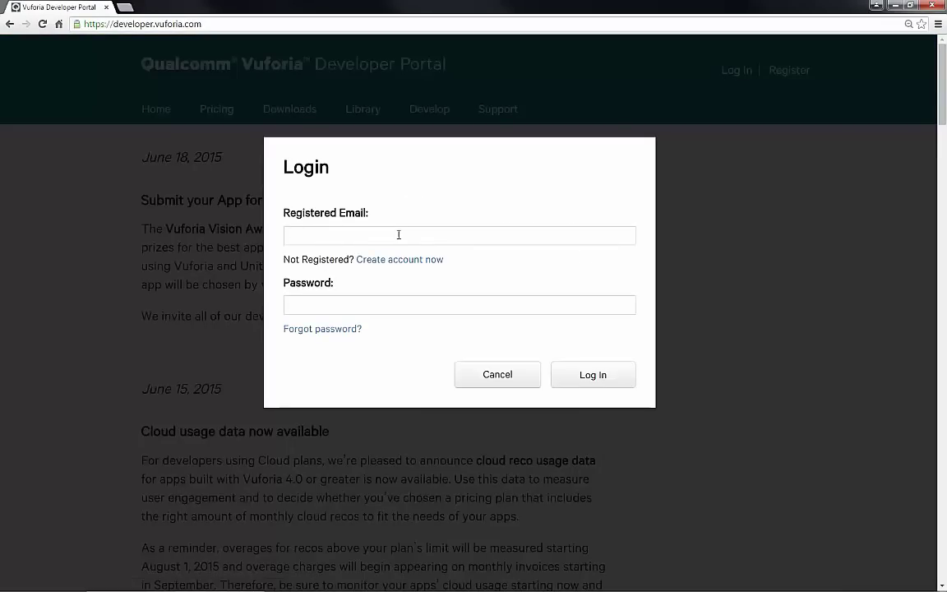
left_click(456, 234)
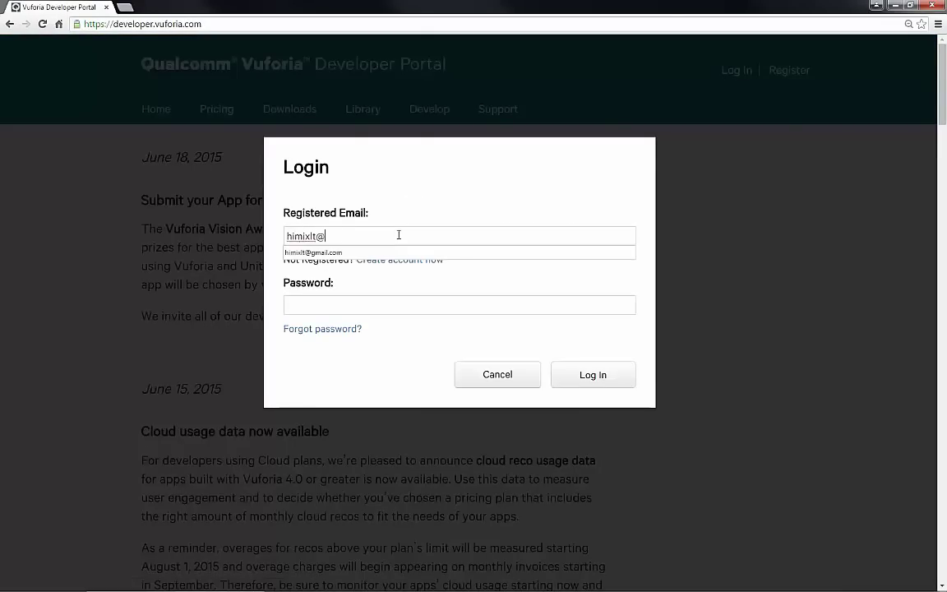
key("Tab")
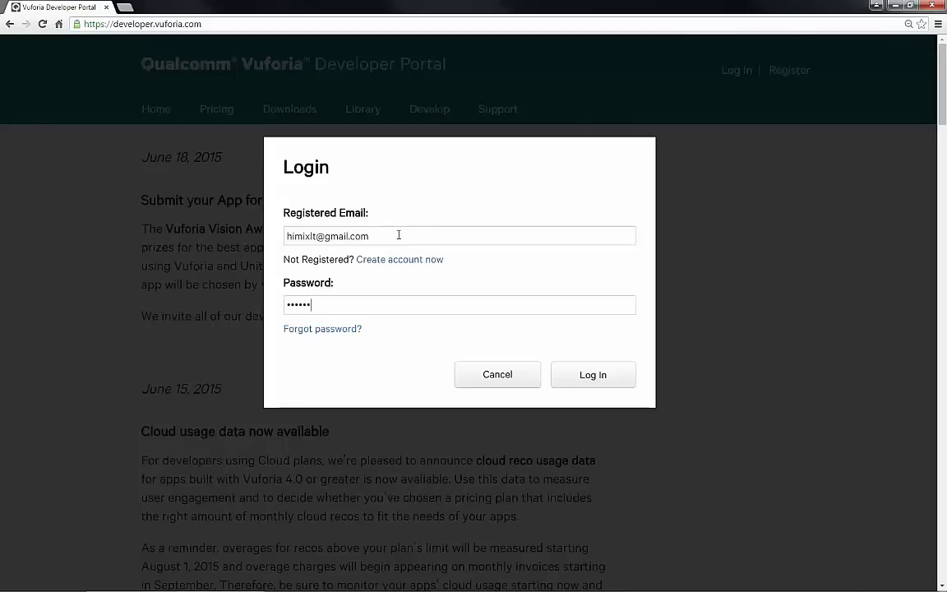
key("Return")
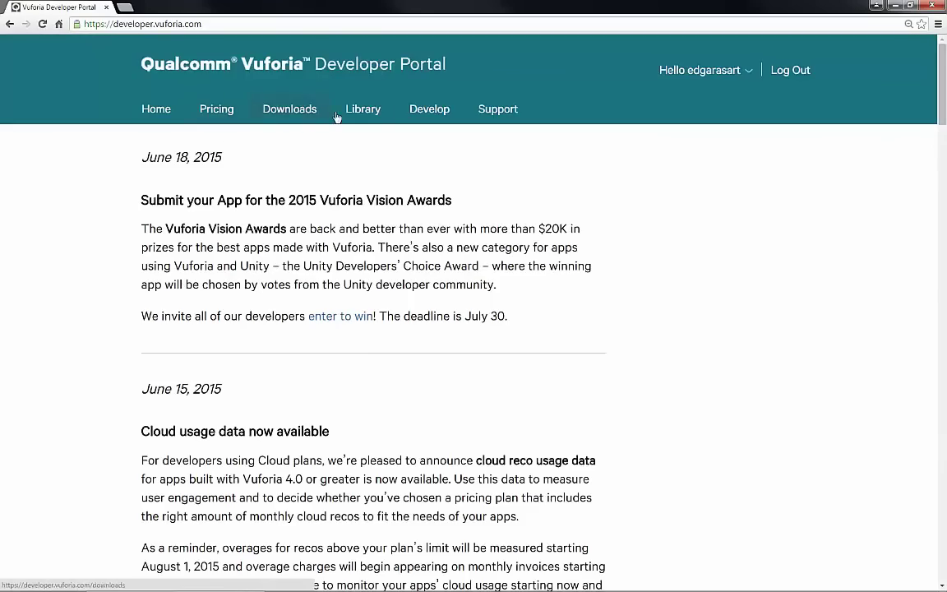
Create the Device database 'forAnimation' in Target Manager and open its empty target list
left_click(425, 112)
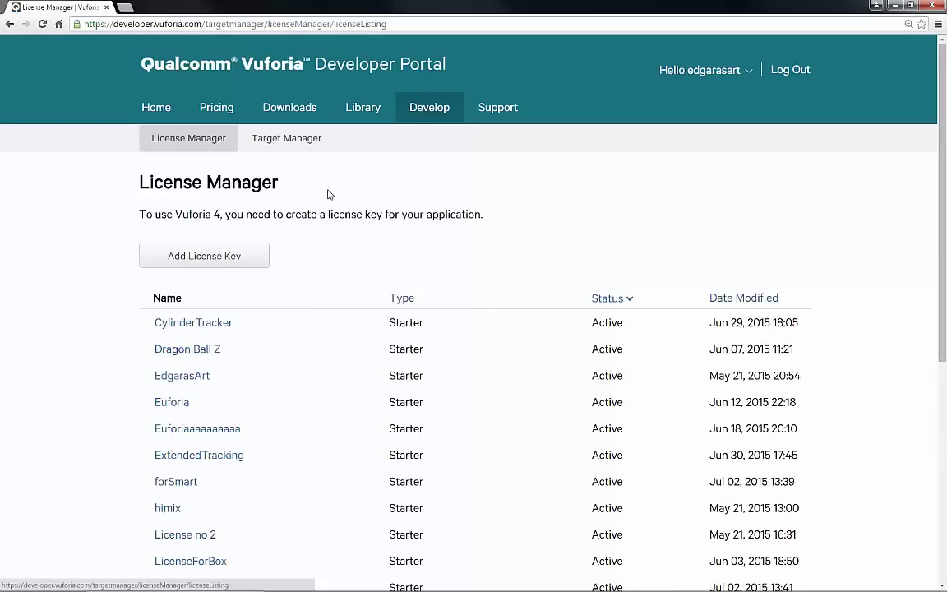
left_click(307, 143)
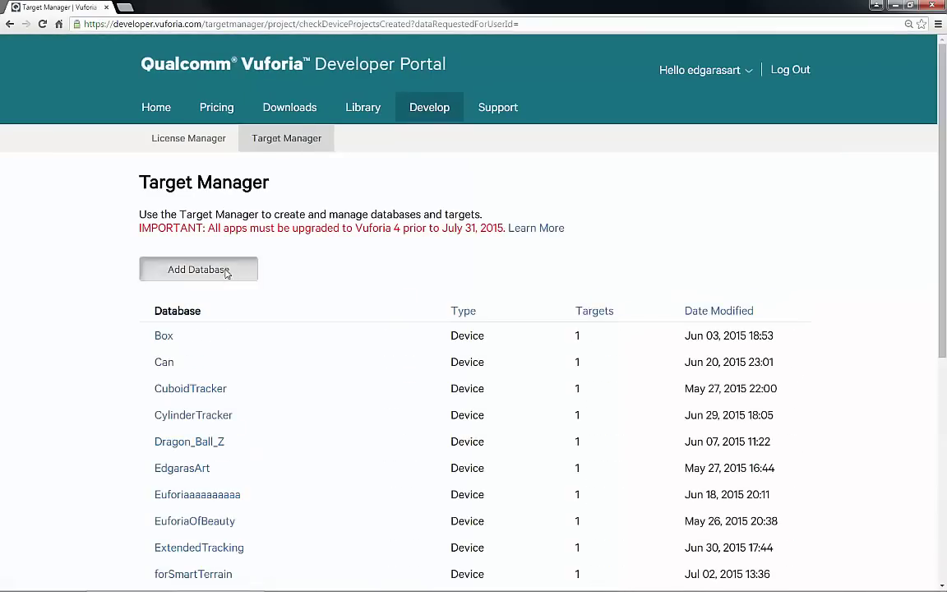
left_click(227, 273)
left_click(313, 201)
type("forAnimation")
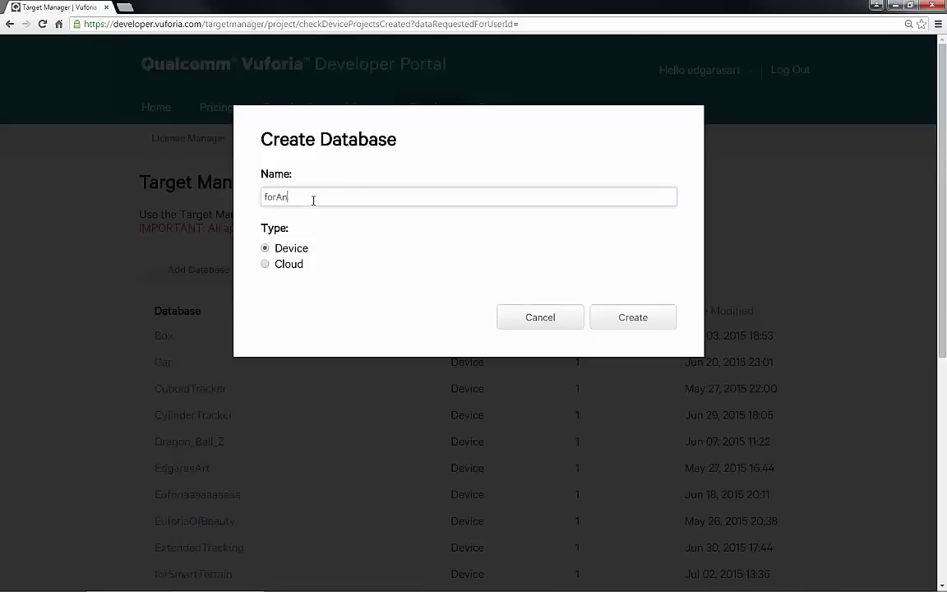
left_click(607, 315)
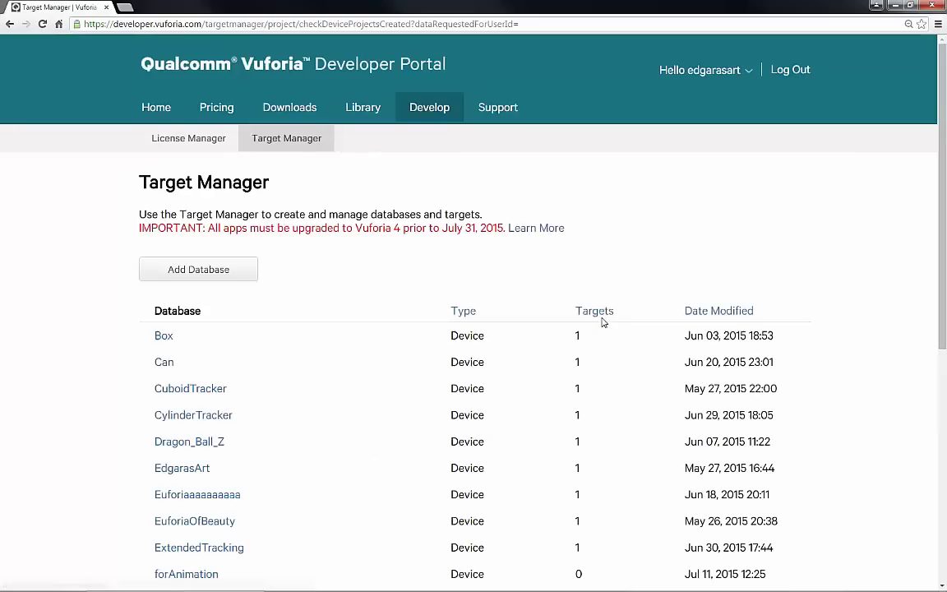
scroll(248, 315, "down", 2)
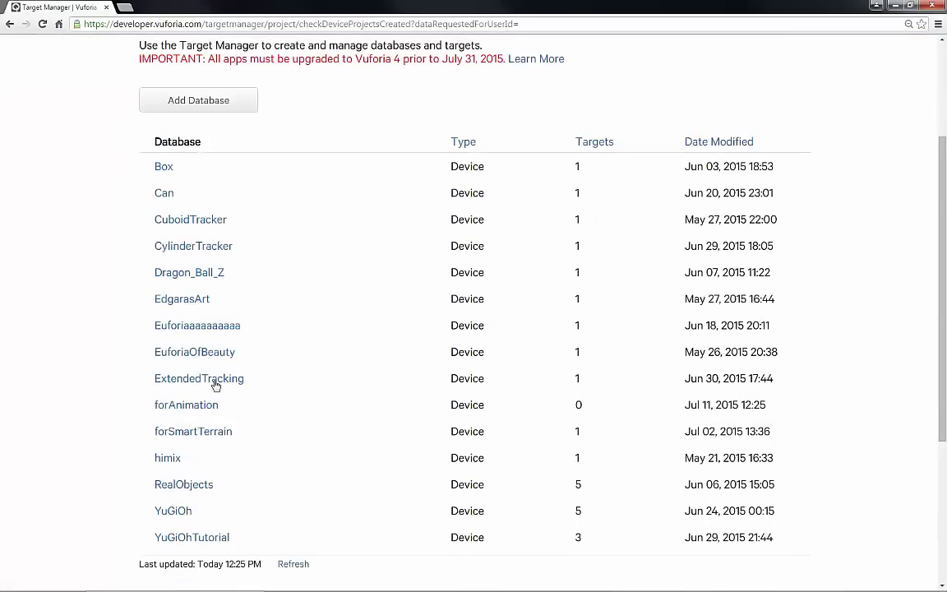
left_click(218, 403)
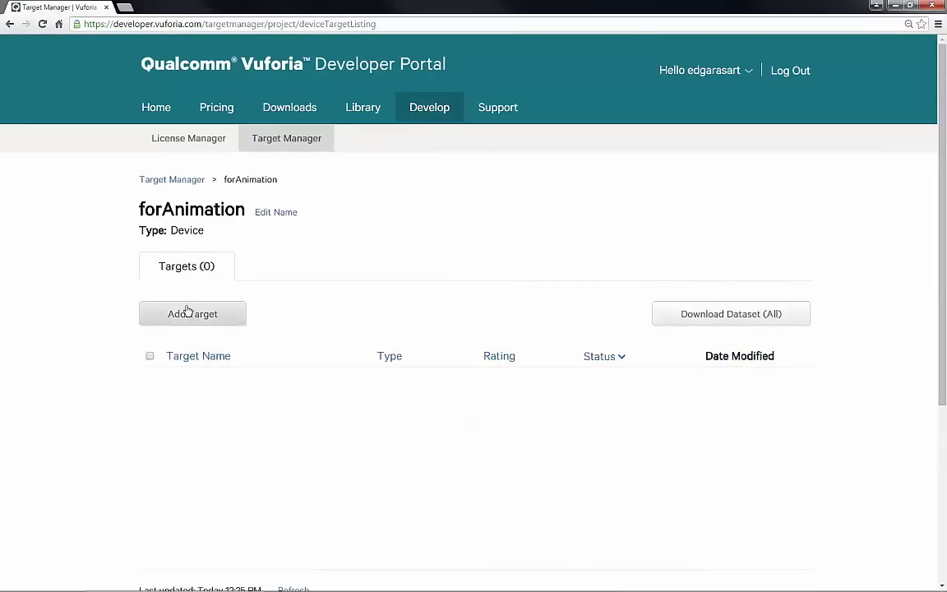
Add LogoEuforiaOfBeauty.JPG as a single-image target with width 15 to forAnimation
left_click(186, 312)
left_click(595, 306)
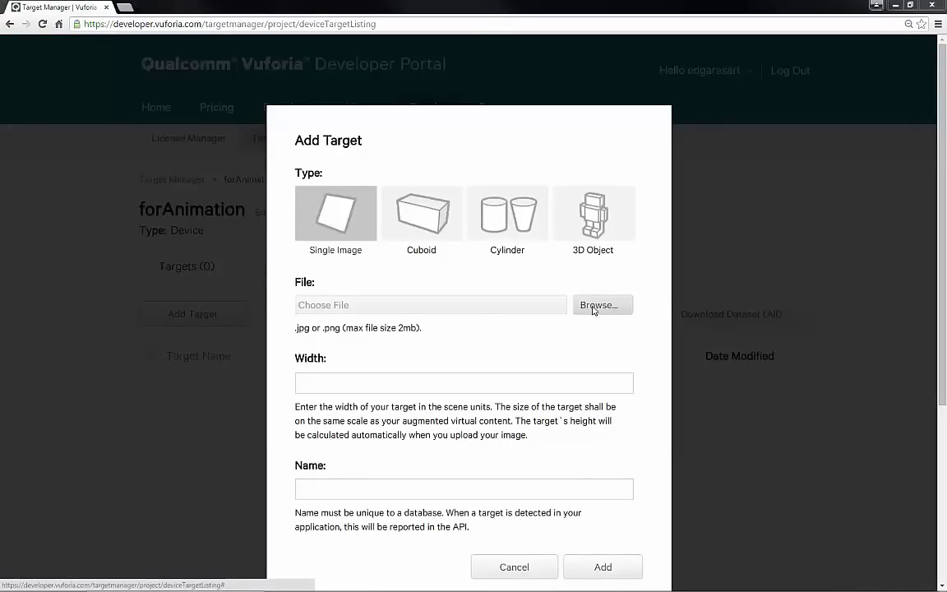
scroll(473, 156, "down", 2)
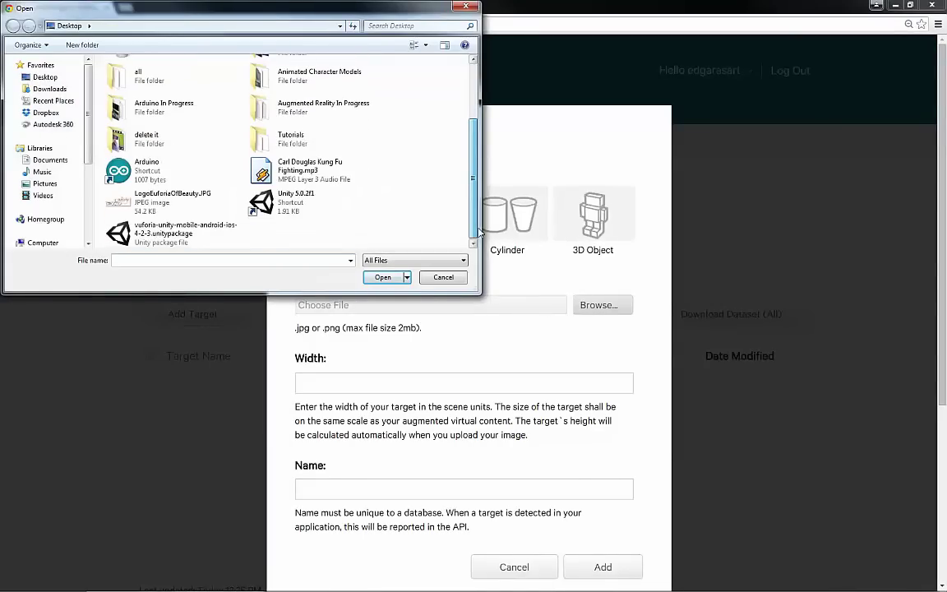
left_click(195, 212)
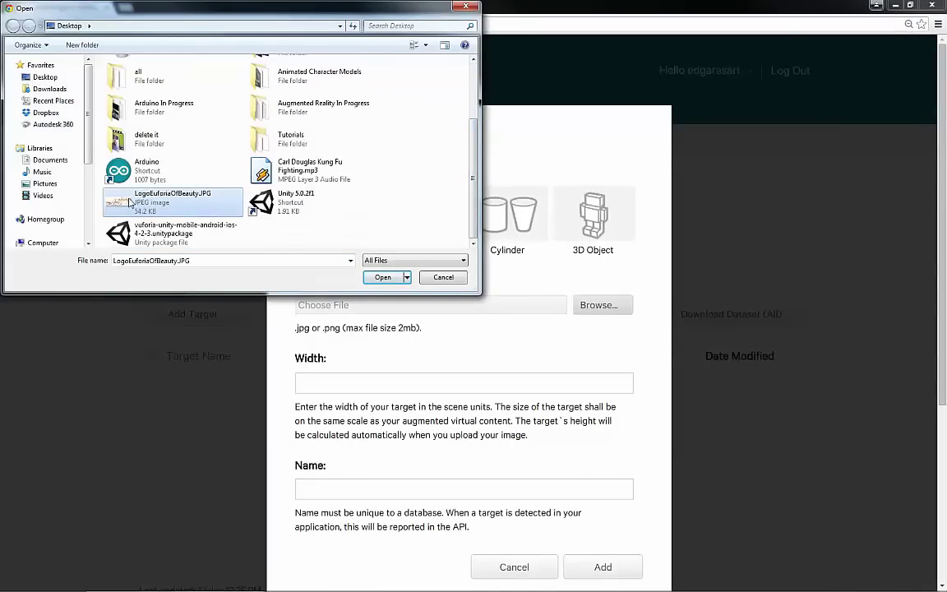
left_click(380, 278)
left_click(383, 387)
type("15")
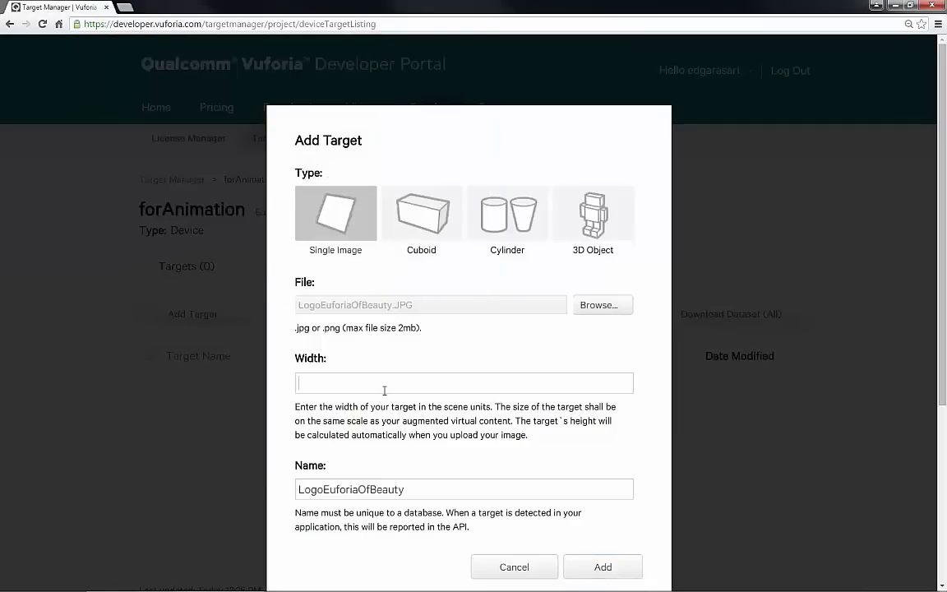
left_click(601, 568)
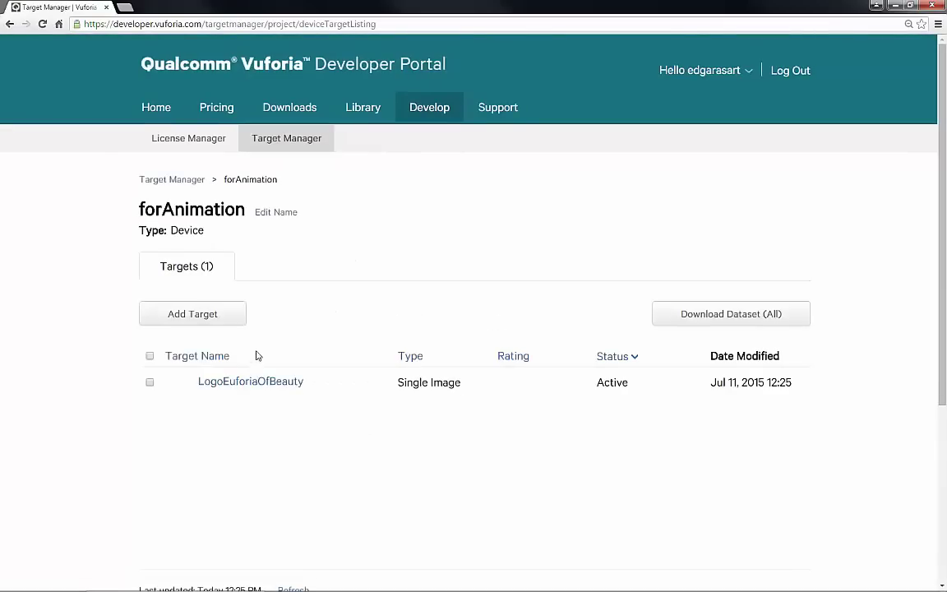
Download the forAnimation dataset for Unity Editor and save it to the Desktop
left_click(688, 322)
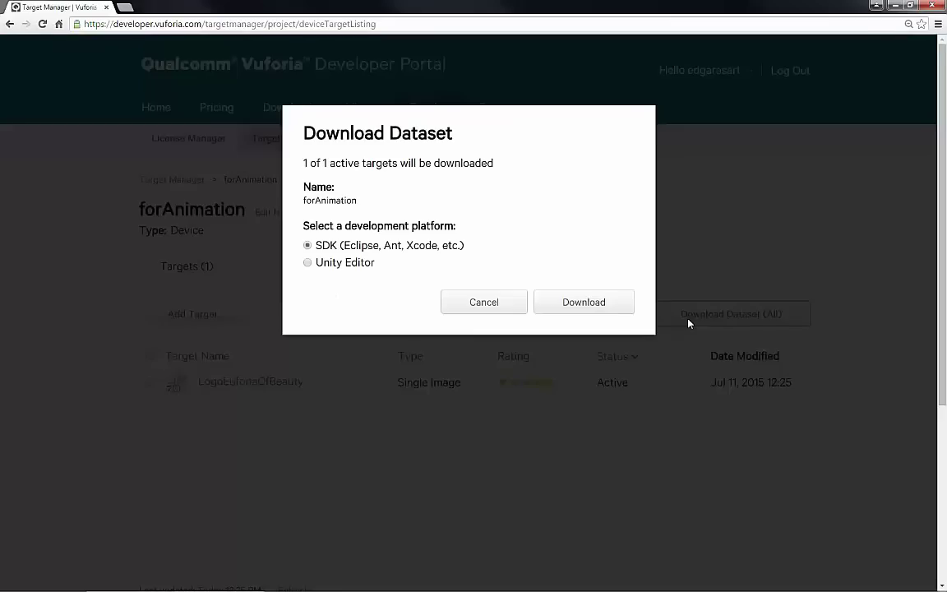
left_click(570, 306)
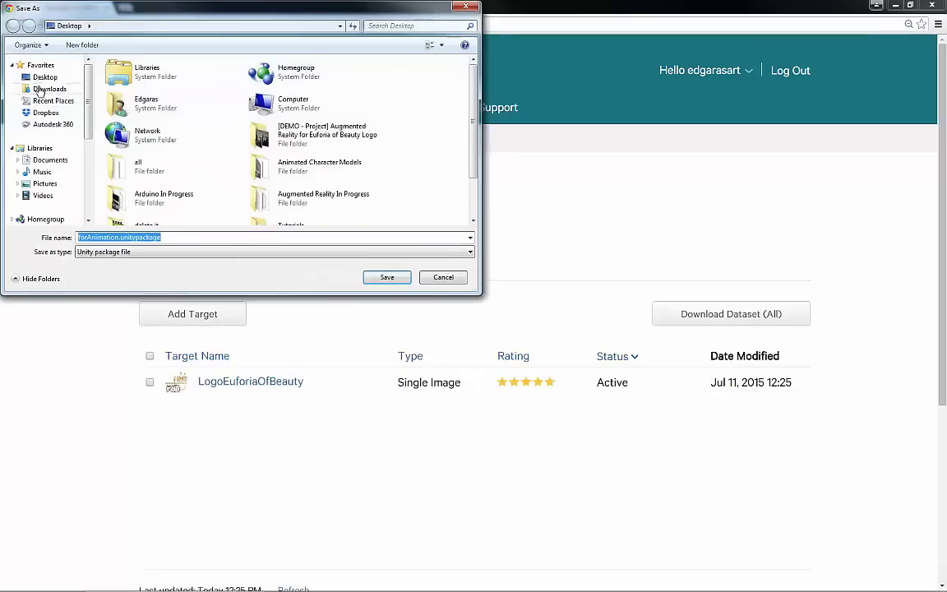
left_click(38, 78)
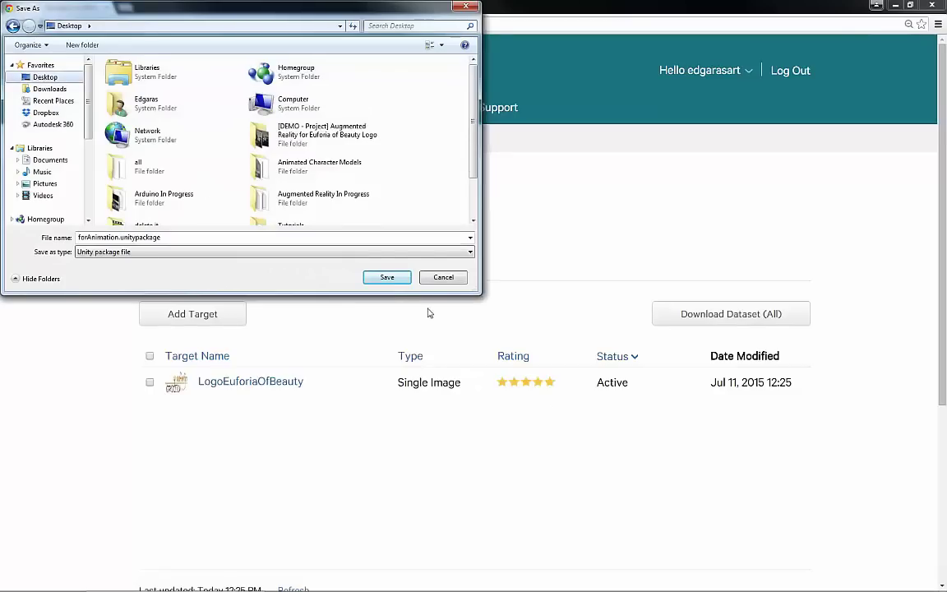
left_click(387, 278)
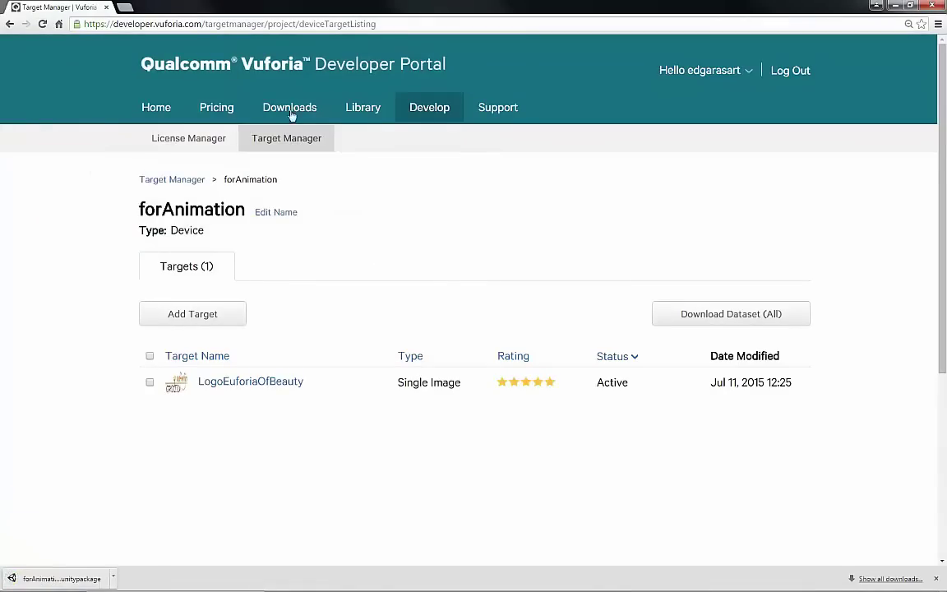
Accept the Unity extension license on SDK downloads, cancel its save, and go to License Manager
left_click(281, 115)
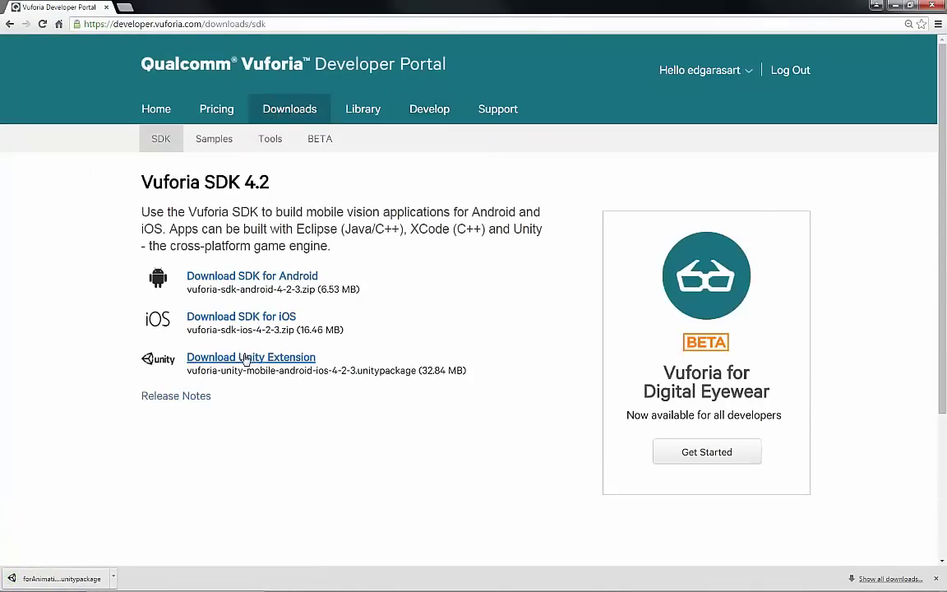
left_click(244, 358)
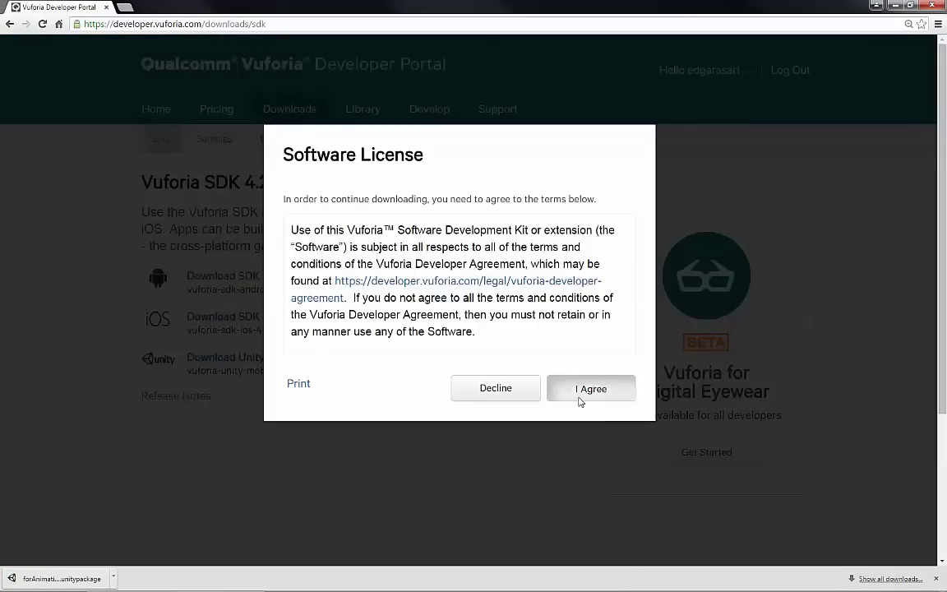
left_click(581, 394)
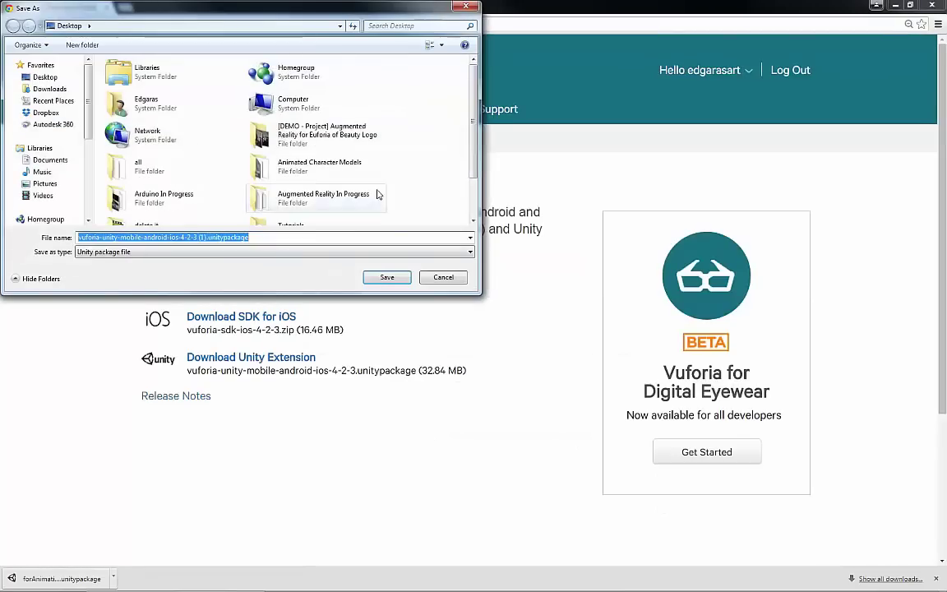
scroll(171, 218, "down", 2)
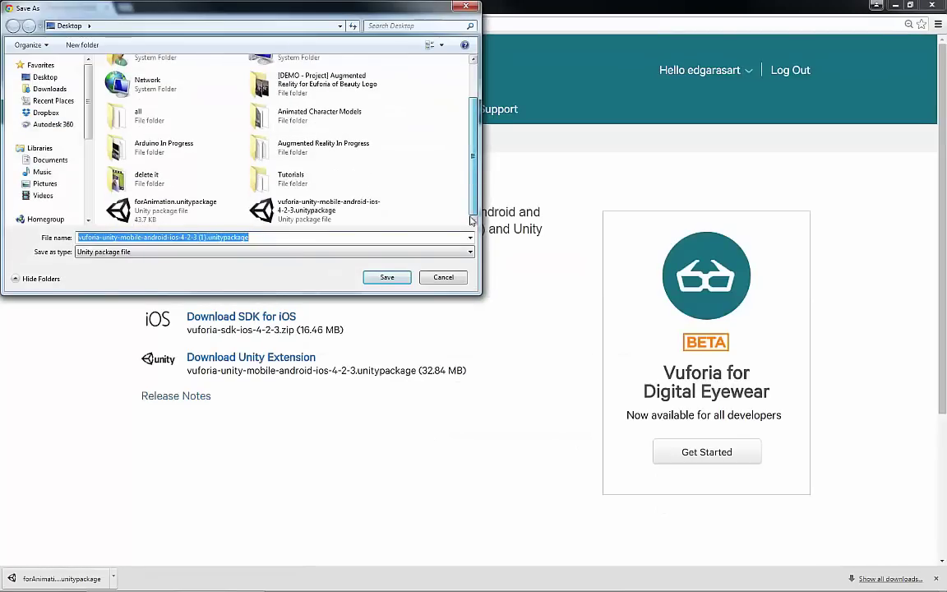
left_click(332, 215)
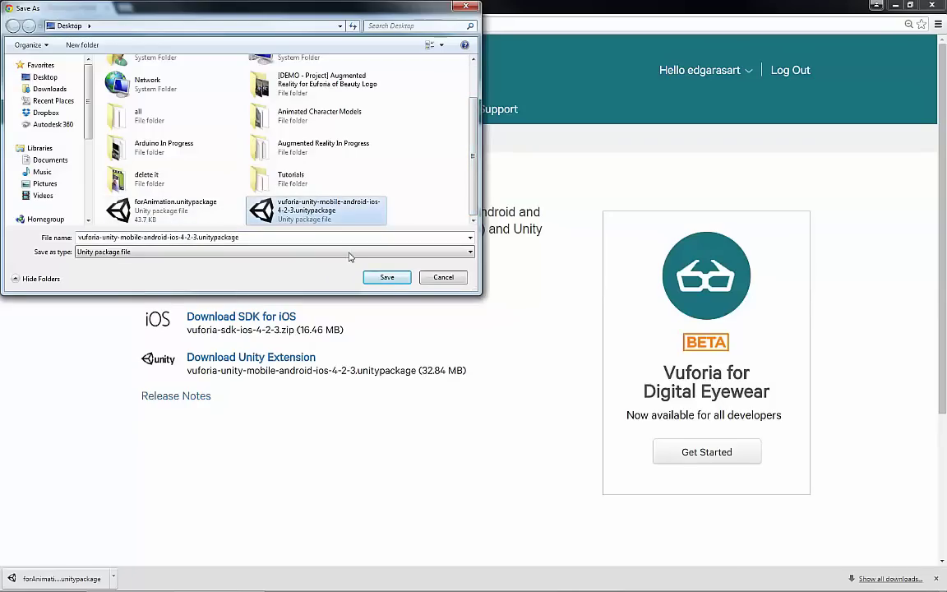
left_click(443, 279)
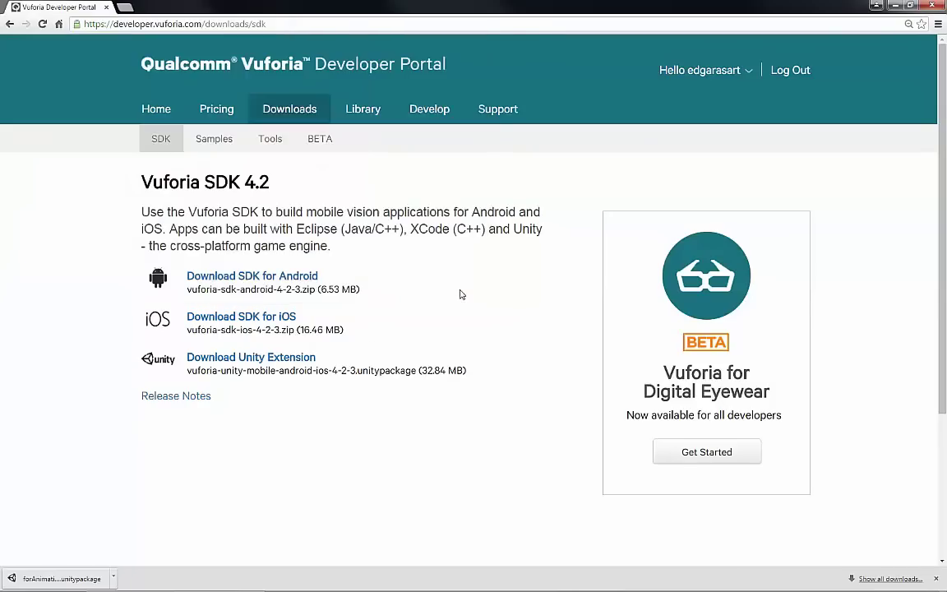
left_click(421, 115)
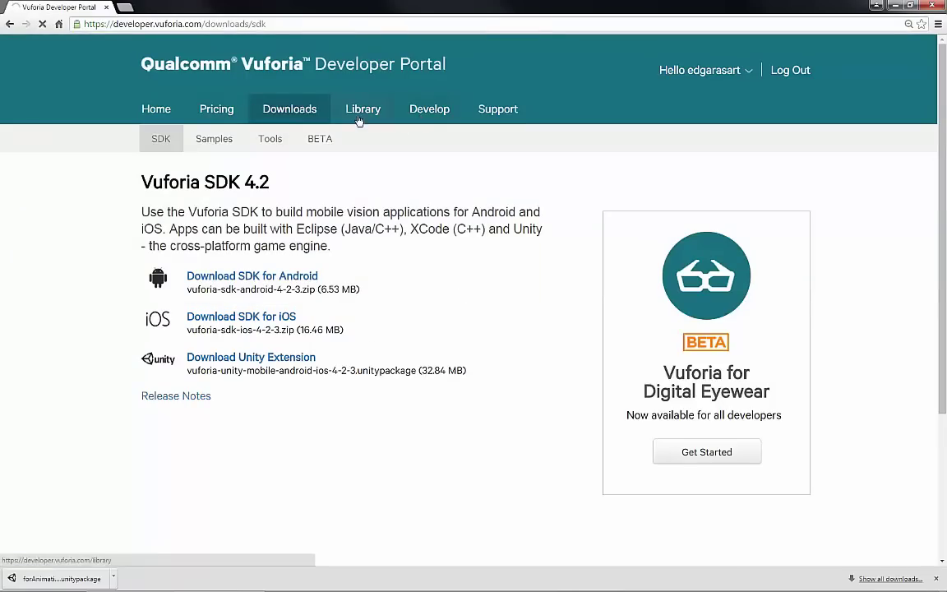
Create a Starter license key named 'forAnimation' and open its details page
left_click(197, 133)
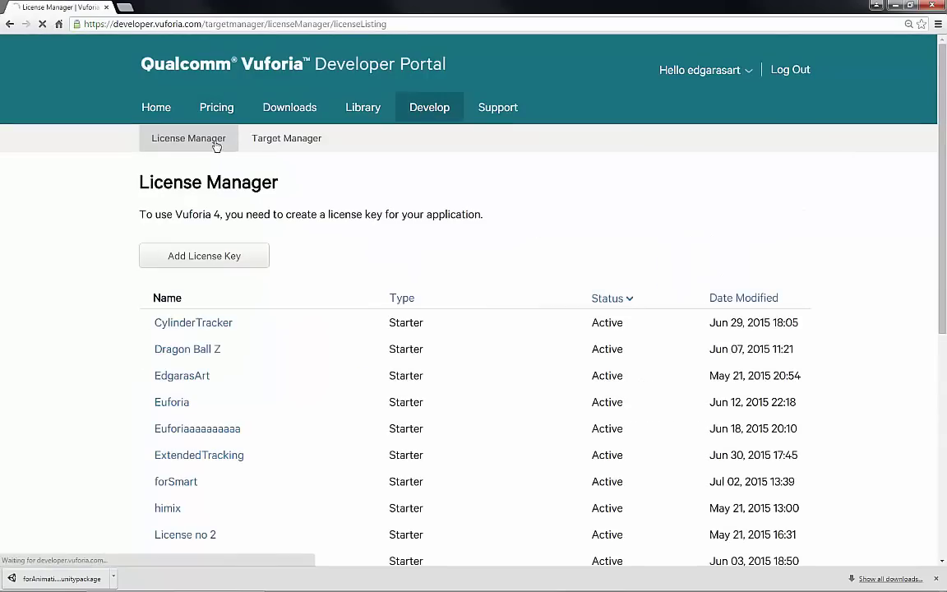
left_click(201, 263)
type("forAnimation")
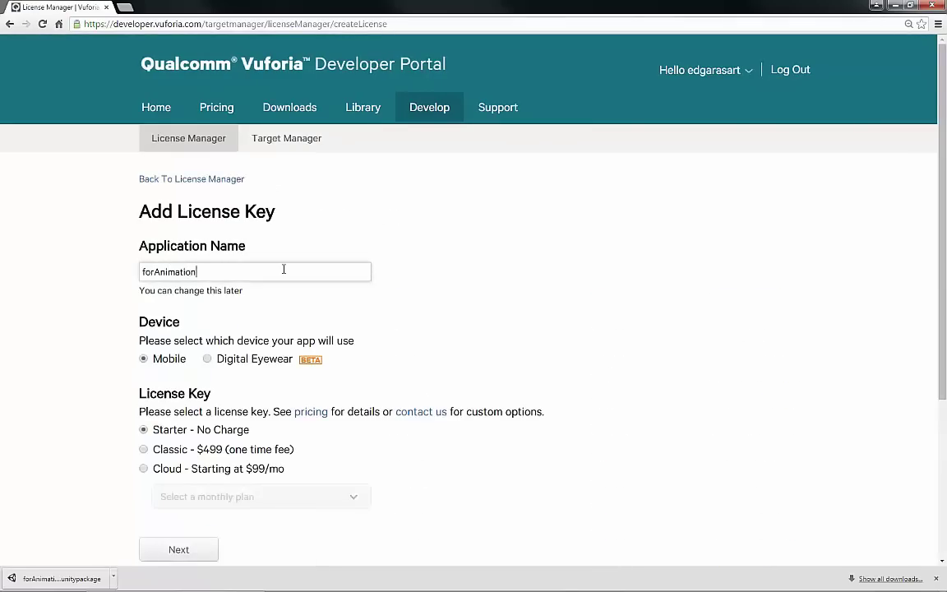
left_click(194, 551)
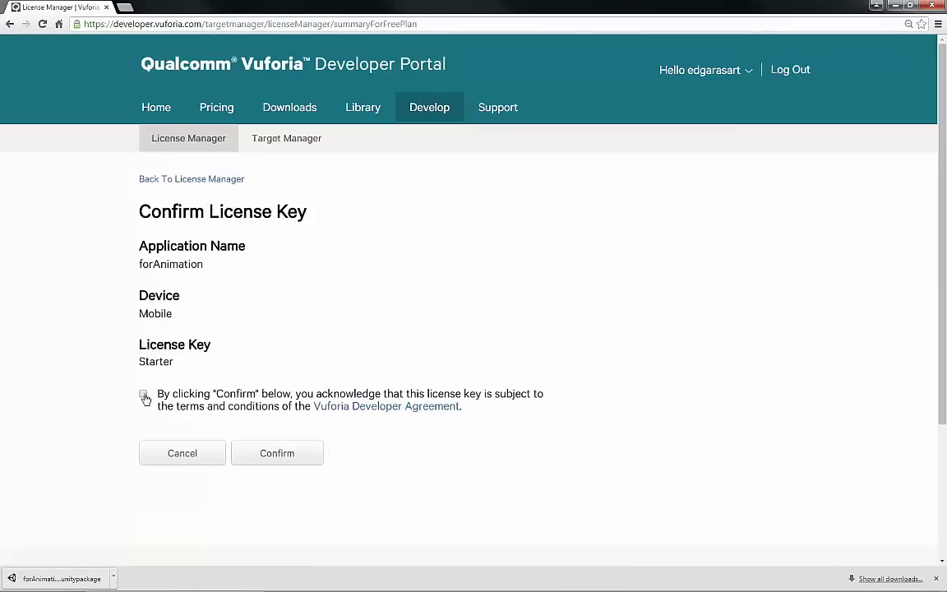
left_click(294, 452)
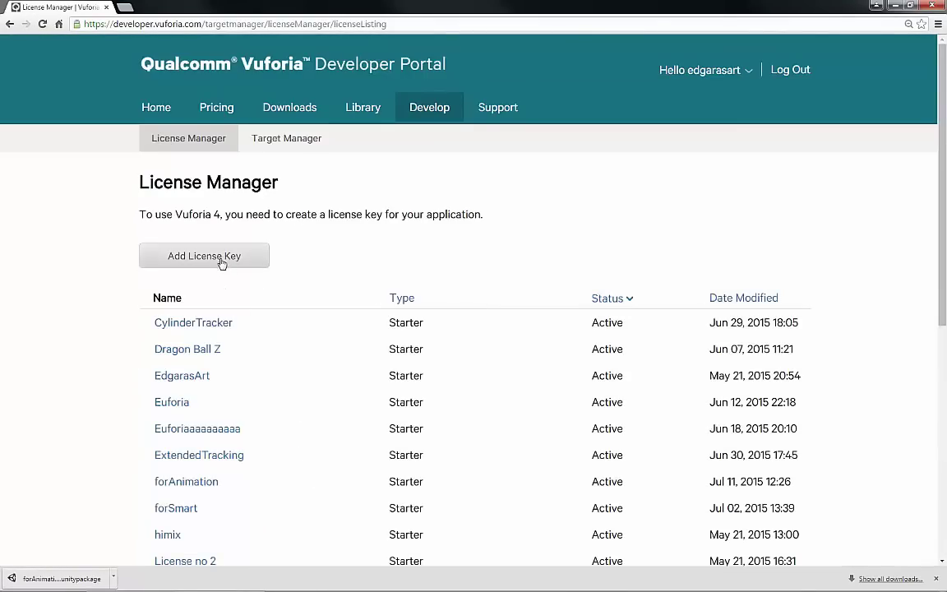
scroll(221, 257, "down", 2)
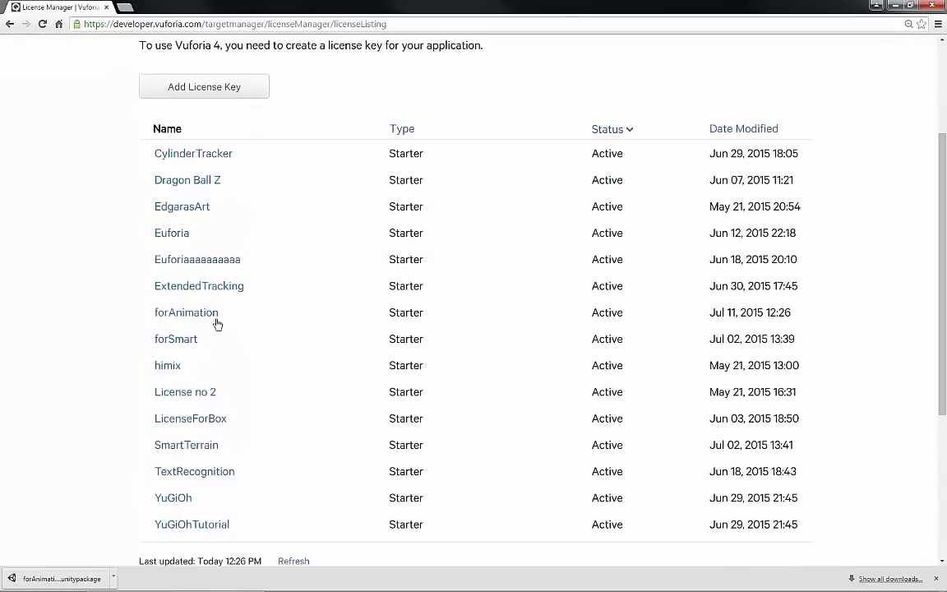
left_click(162, 315)
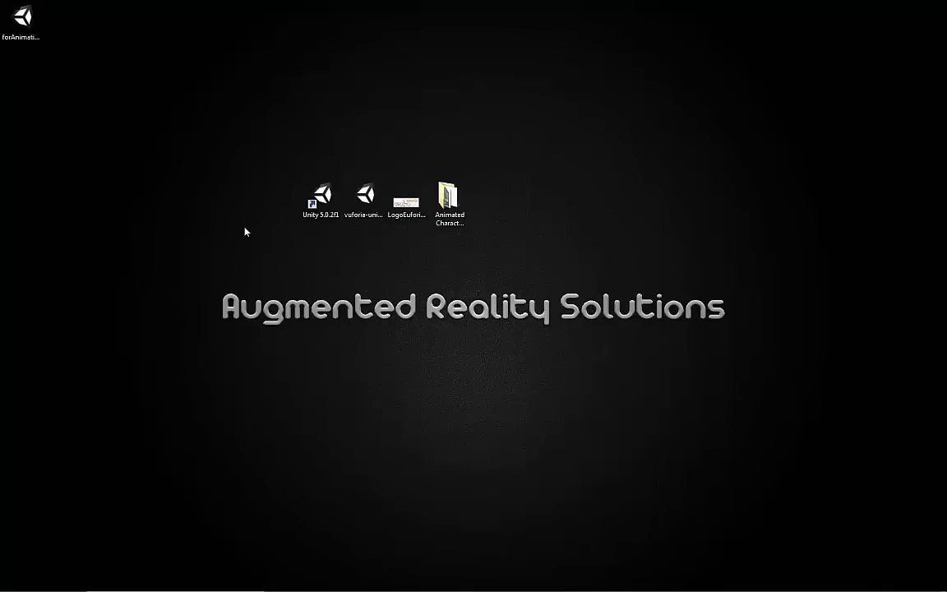
Arrange the desktop icons, preview the LogoEuforia image, and launch Unity 5.0.2f1
left_click_drag(21, 25, 366, 261)
left_click_drag(415, 210, 534, 162)
left_click_drag(365, 257, 408, 205)
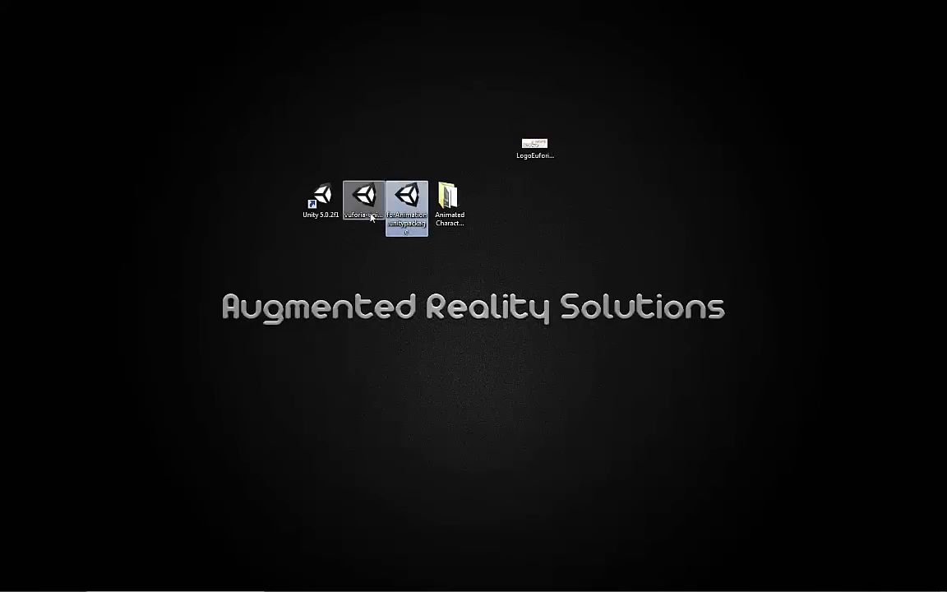
double_click(534, 148)
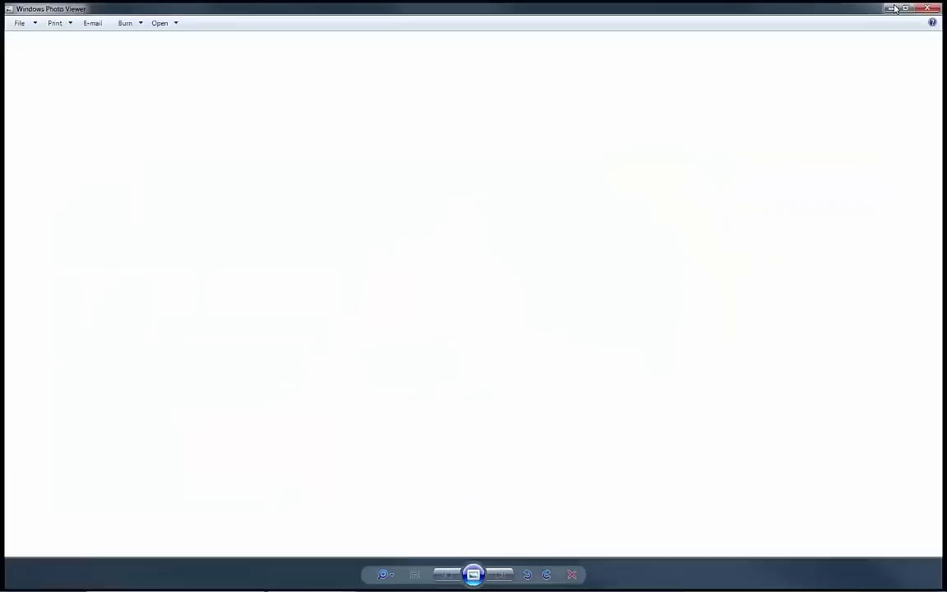
left_click(894, 9)
double_click(320, 205)
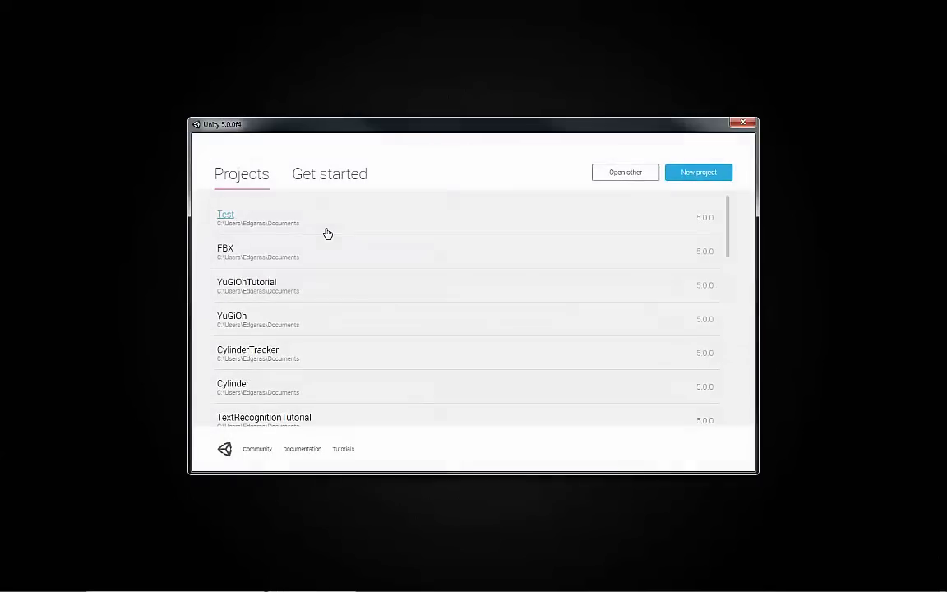
Create the 3D project 'AnimatedCharacterInAR' from the Unity launcher's New project form
left_click(697, 175)
type("AnimatedCharacterInAR")
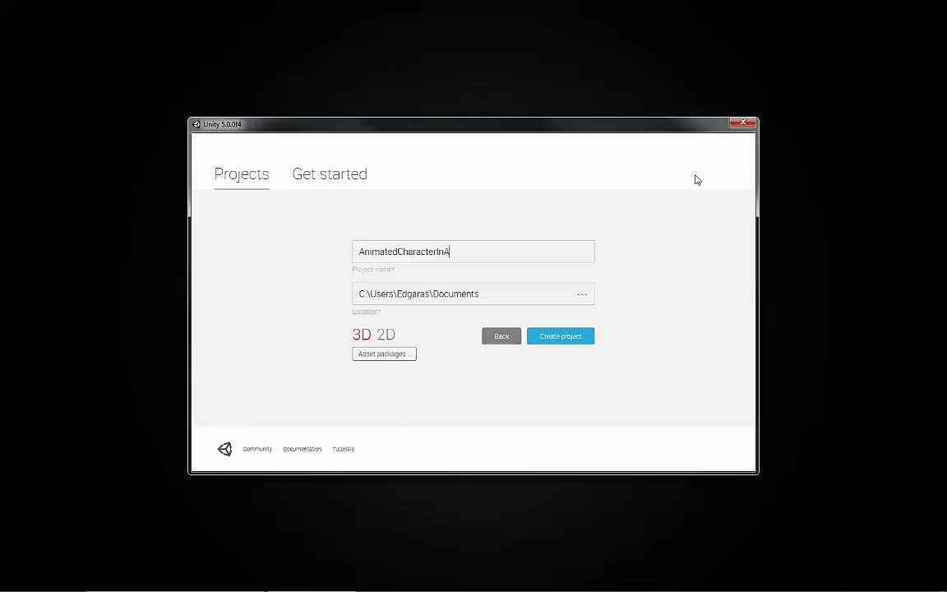
left_click(575, 335)
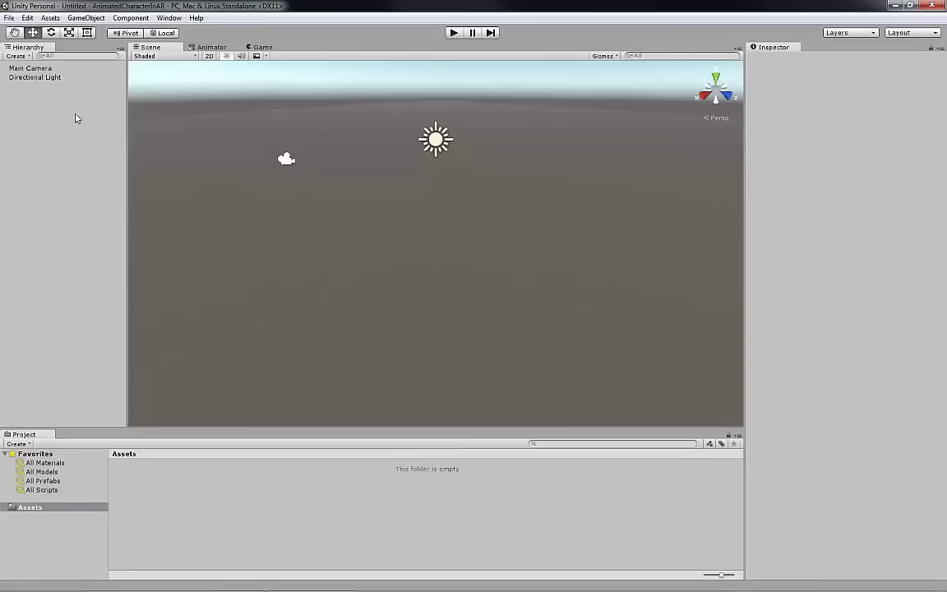
Delete Main Camera and Directional Light from the scene
left_click(30, 68)
right_click(30, 68)
left_click(65, 132)
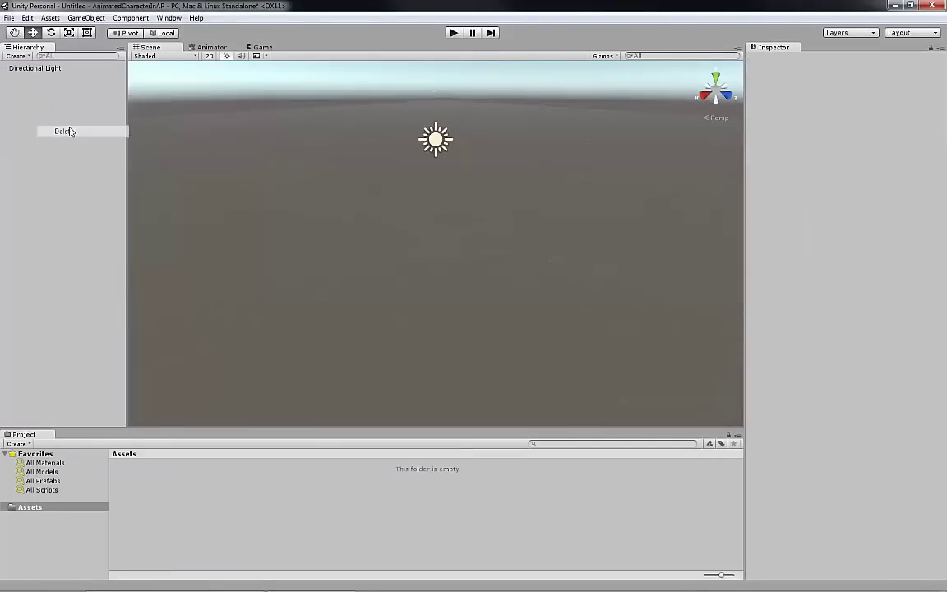
left_click(49, 69)
right_click(55, 68)
left_click(72, 123)
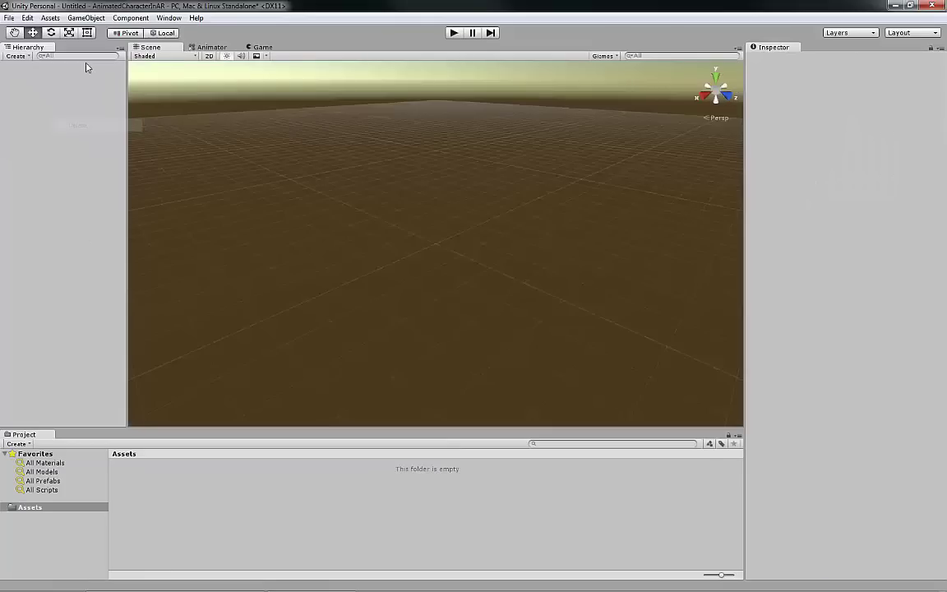
Import the Vuforia Unity extension package from the Desktop as a custom package, all files
left_click(51, 18)
mouse_move(111, 99)
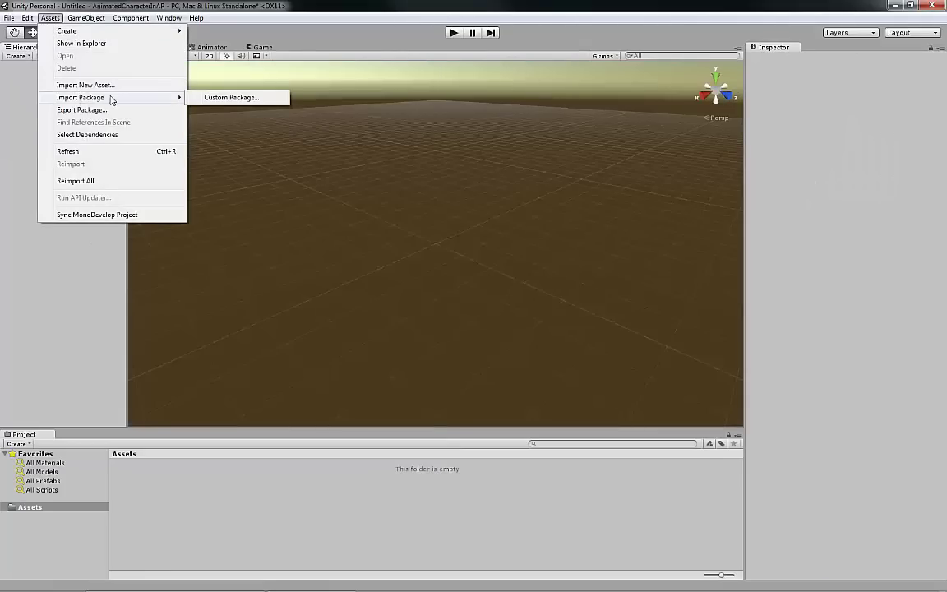
left_click(198, 97)
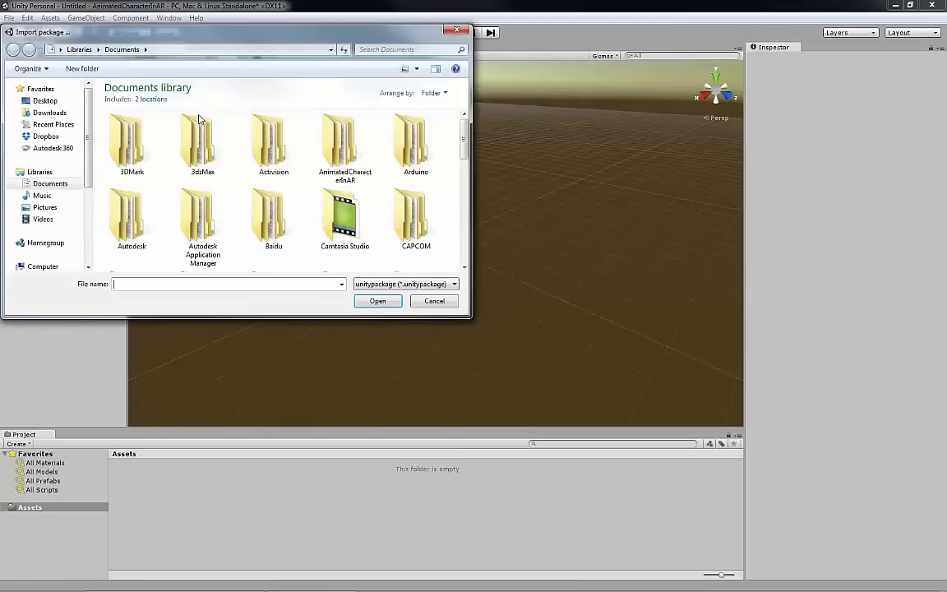
left_click(45, 101)
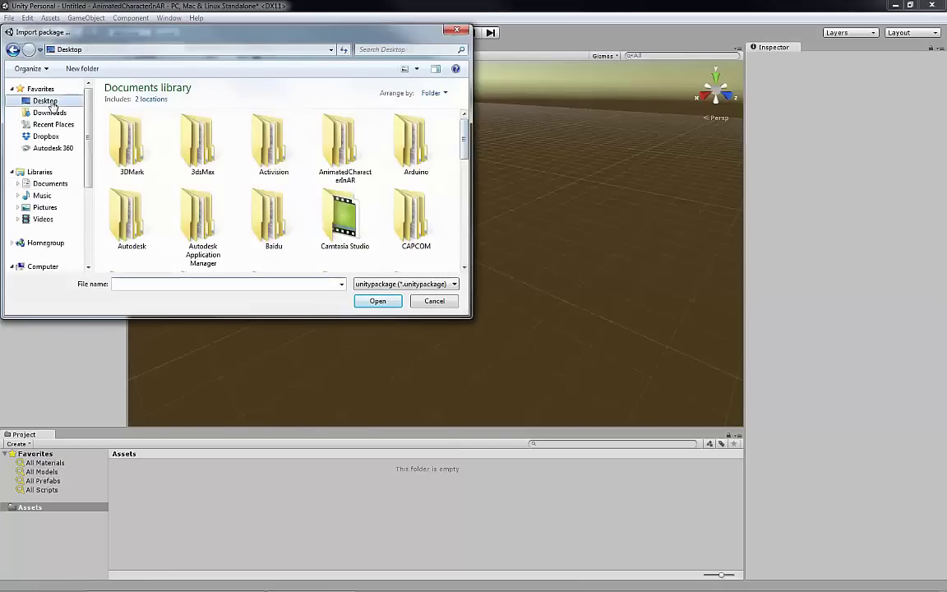
left_click_drag(466, 146, 470, 189)
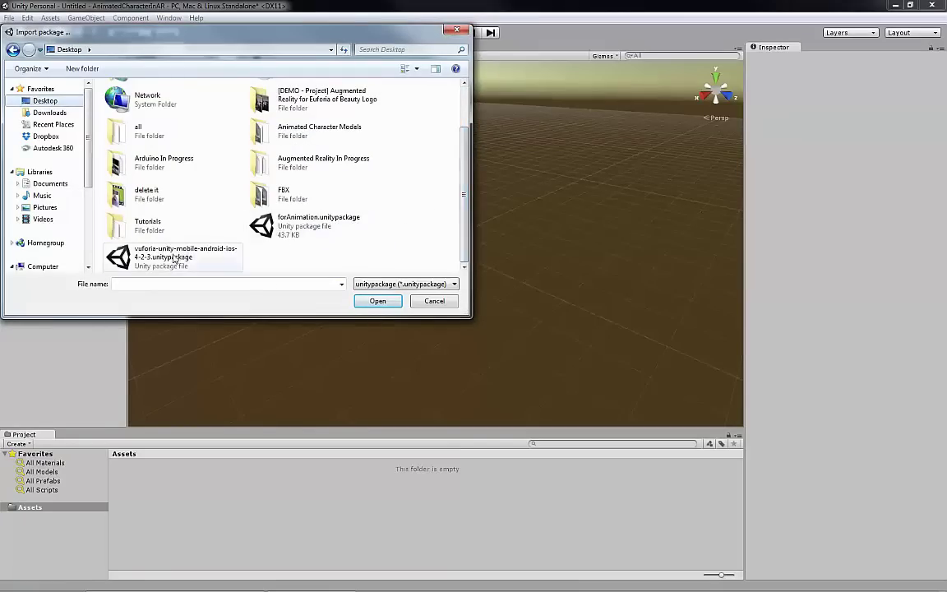
left_click(177, 256)
left_click(366, 302)
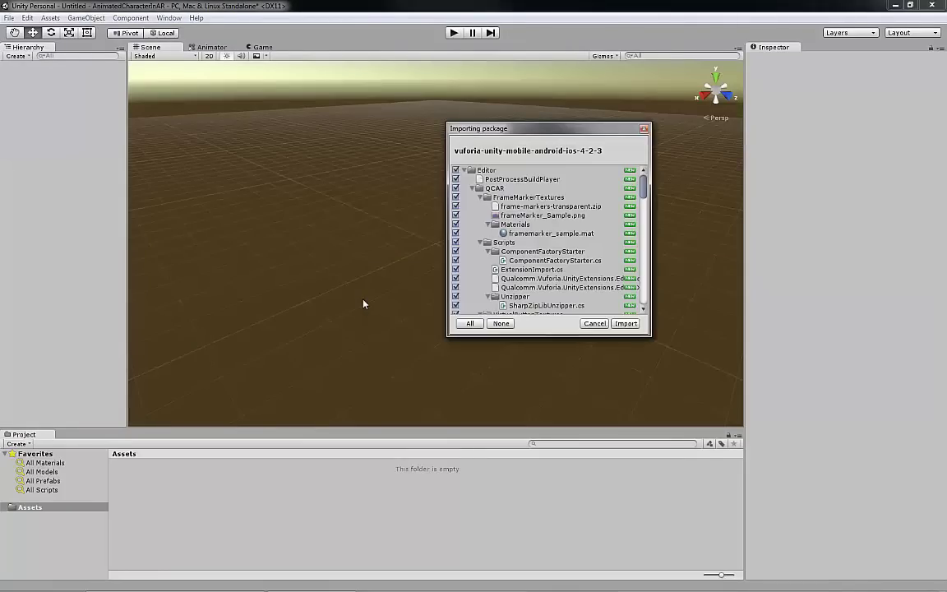
left_click(617, 329)
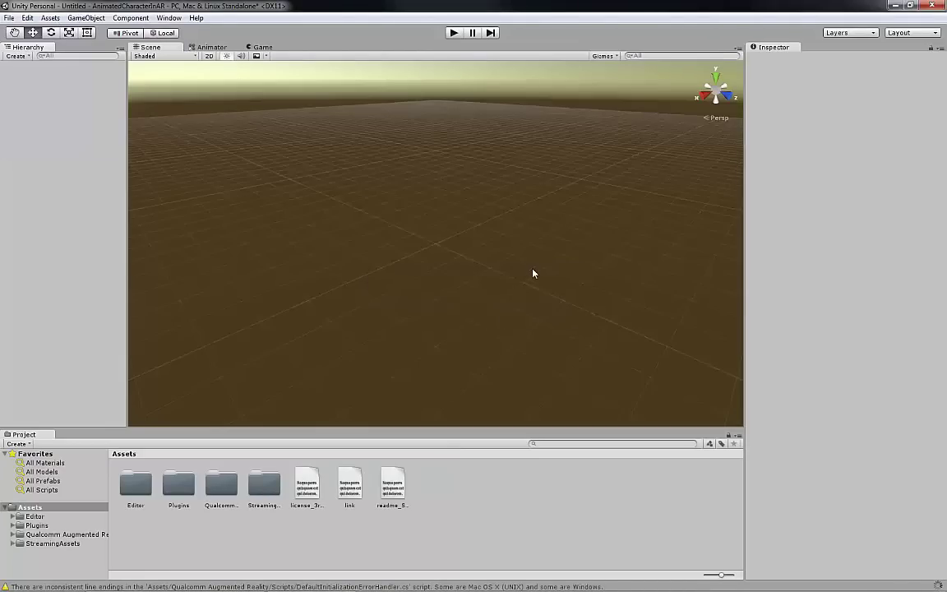
Import the forAnimation custom package into the project's Assets
left_click(50, 17)
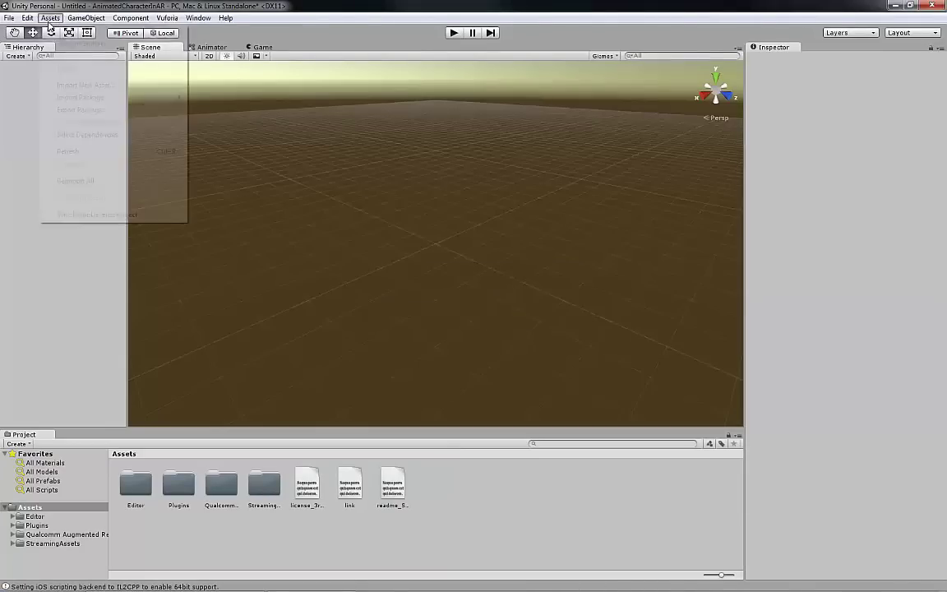
mouse_move(86, 97)
left_click(222, 99)
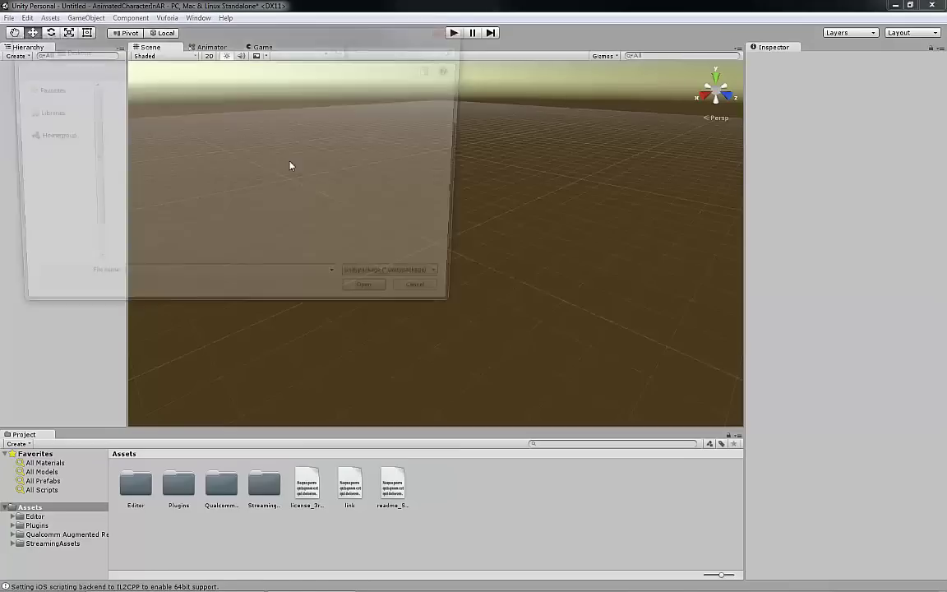
left_click(353, 218)
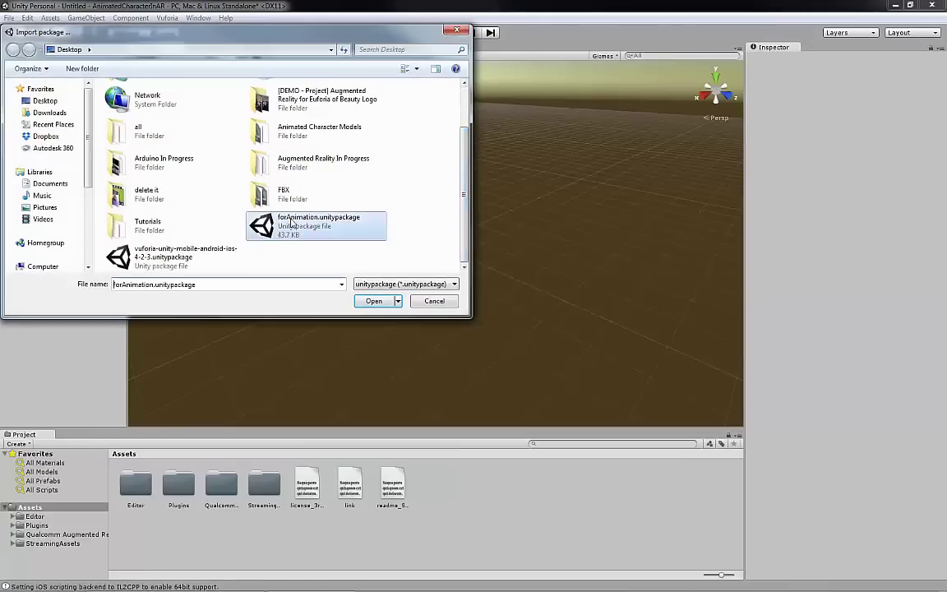
left_click(374, 301)
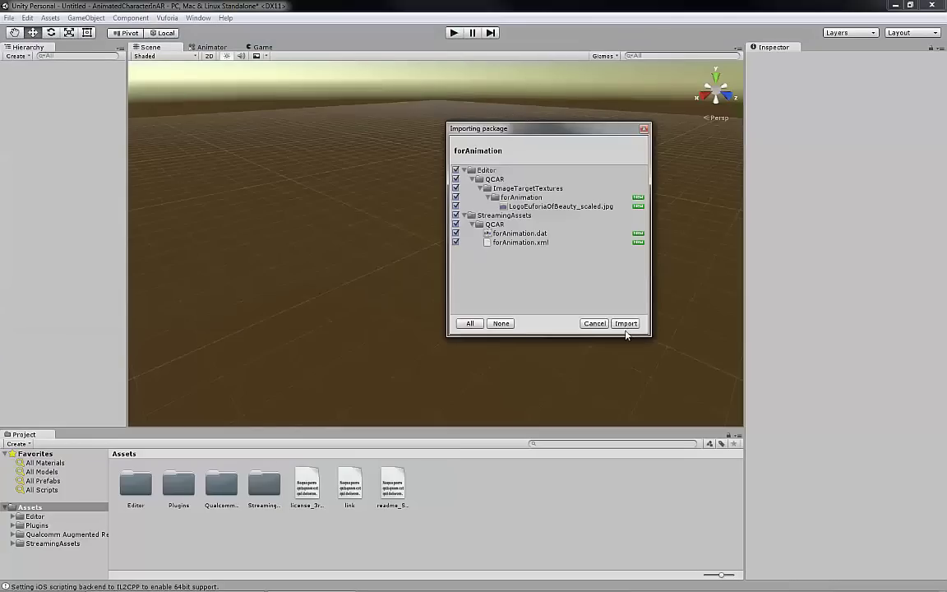
left_click(627, 325)
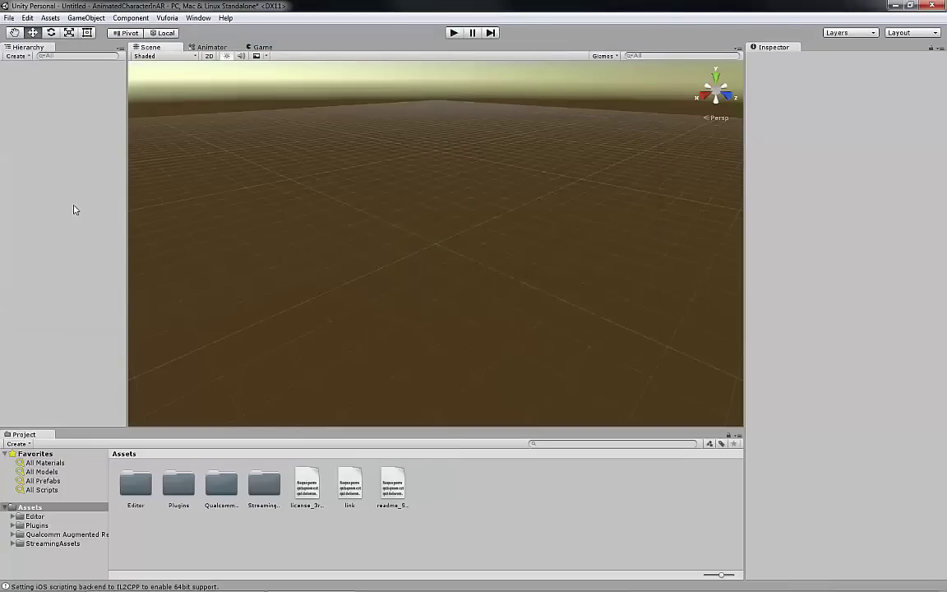
Add the ARCamera and ImageTarget prefabs from Qualcomm Augmented Reality > Prefabs to the scene
left_click(80, 535)
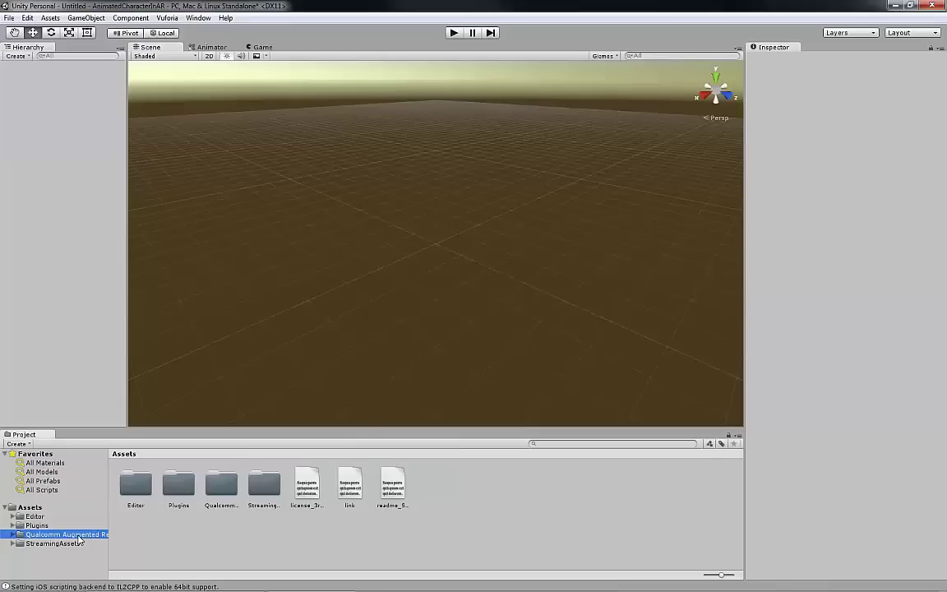
double_click(204, 489)
left_click_drag(197, 491, 68, 290)
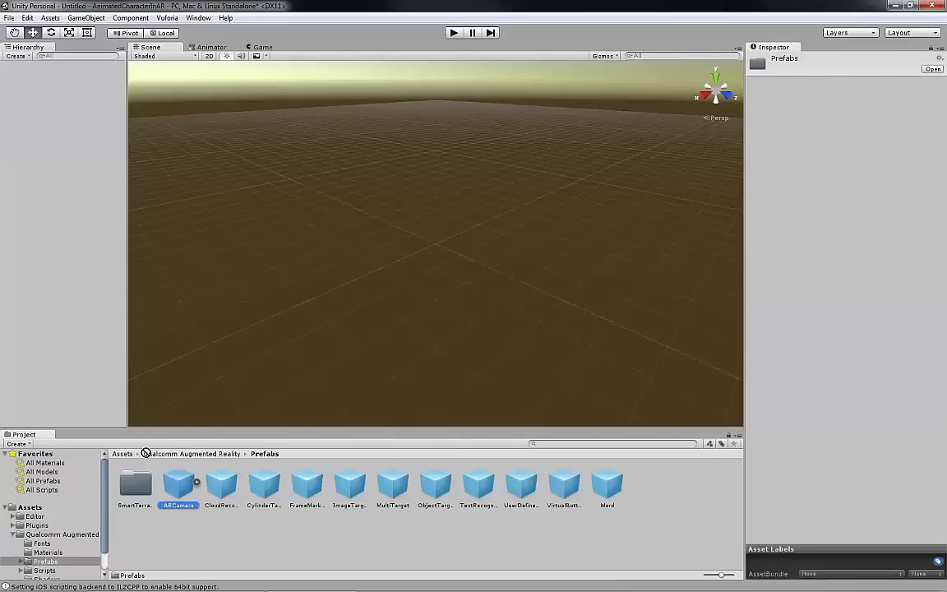
left_click_drag(356, 486, 105, 263)
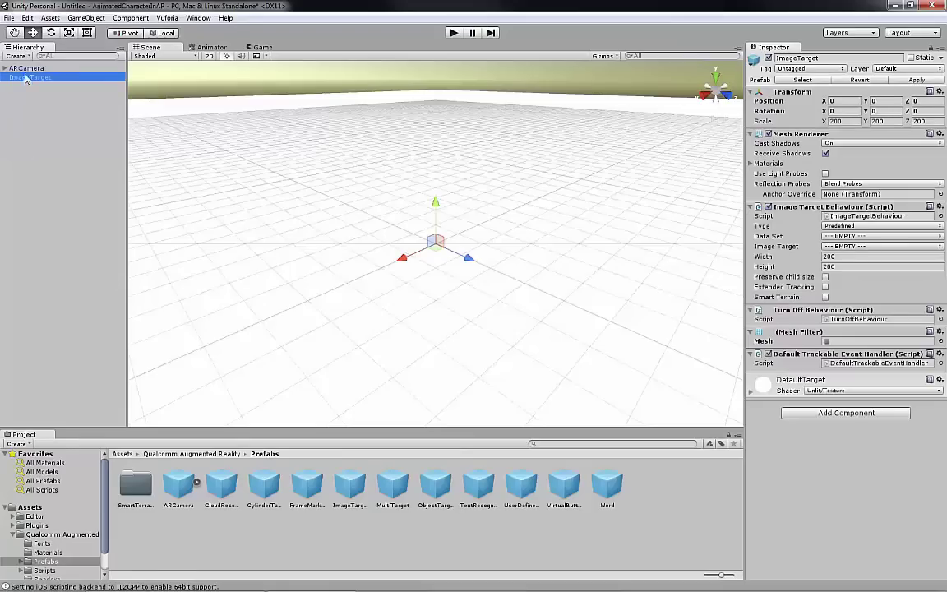
Copy the license key from the Vuforia portal into the ARCamera's App License Key field
left_click(26, 68)
left_click(836, 164)
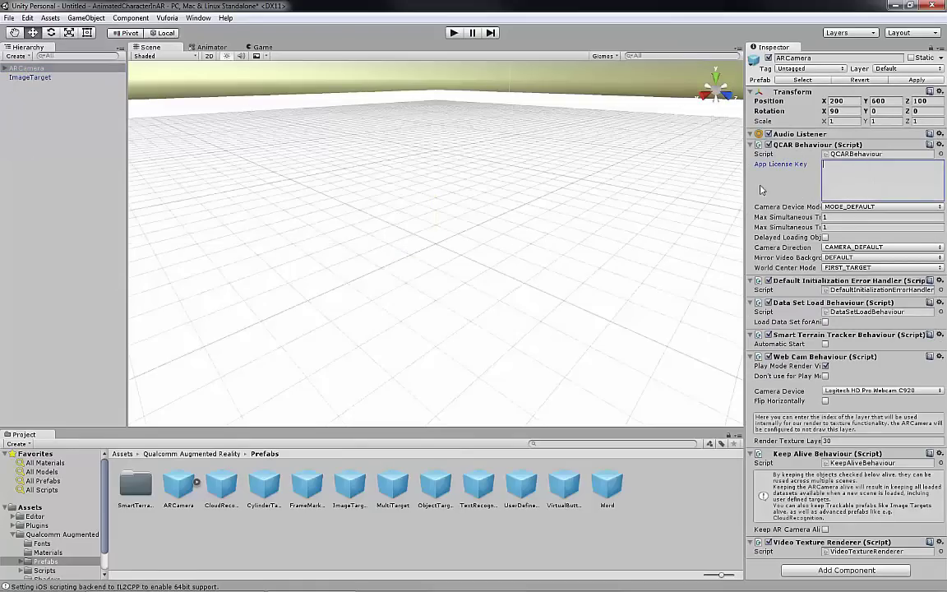
mouse_move(257, 585)
left_click(233, 476)
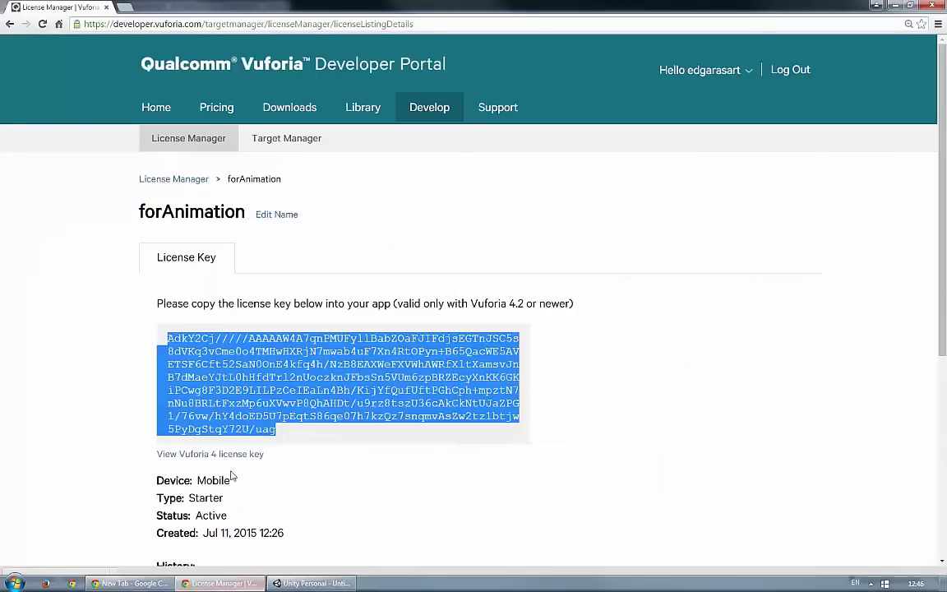
left_click_drag(167, 338, 280, 429)
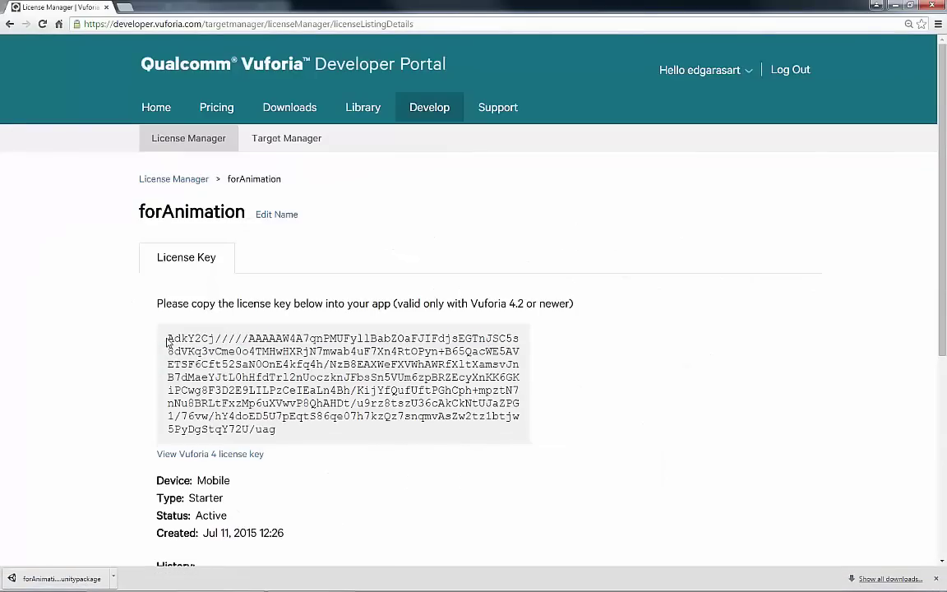
right_click(304, 405)
left_click(324, 414)
left_click(205, 585)
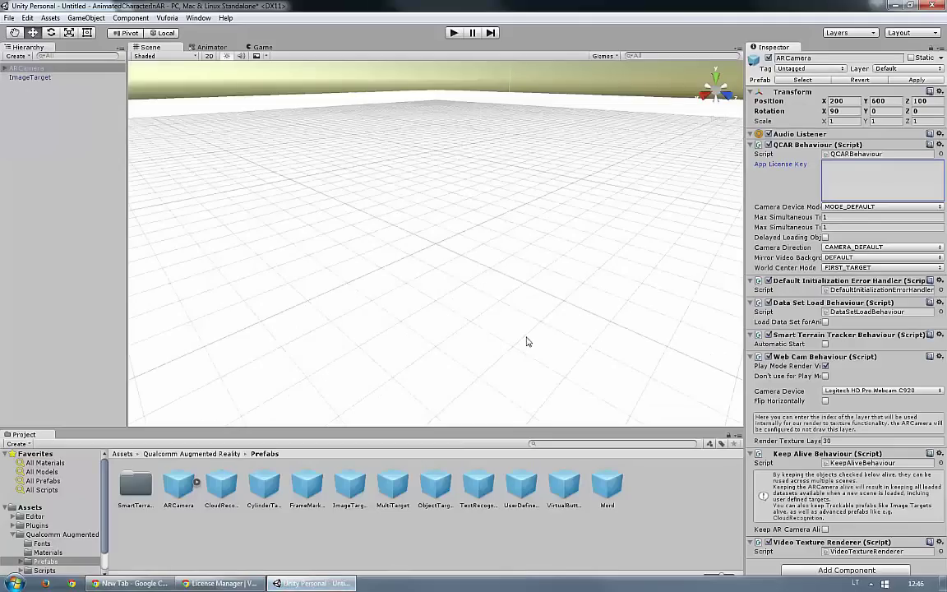
right_click(864, 175)
left_click(843, 201)
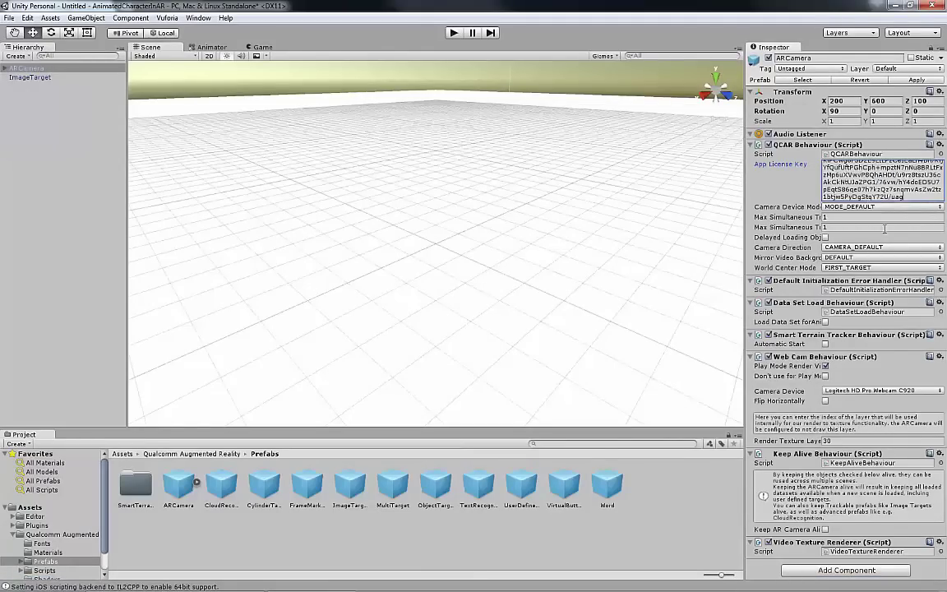
Enable Load Data Set and Activate for the forAnimation dataset on the ARCamera
left_click(825, 322)
left_click(825, 321)
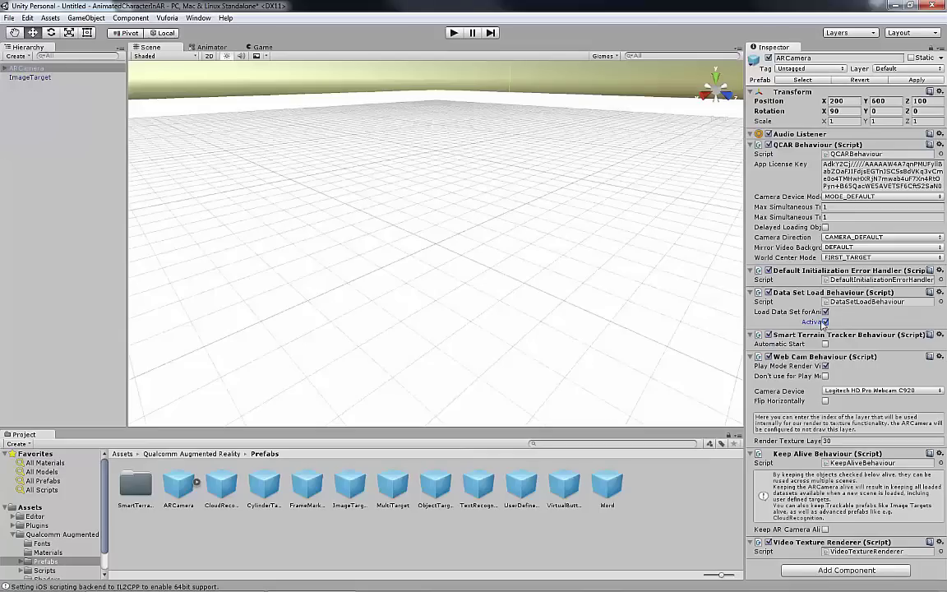
left_click(42, 77)
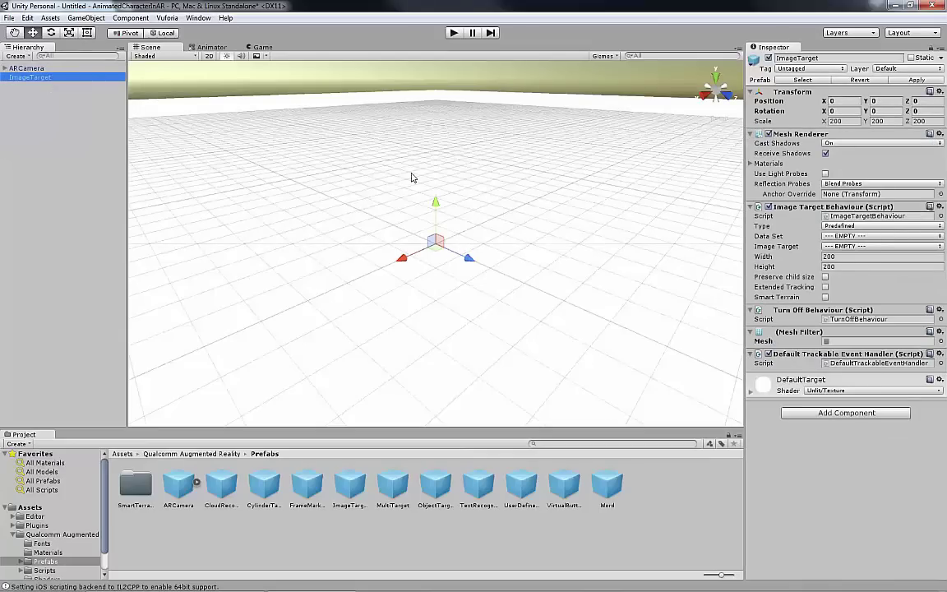
Set the ImageTarget's Data Set to forAnimation and view the LogoEuforiaOfBeauty logo plane at an angle
left_click(840, 236)
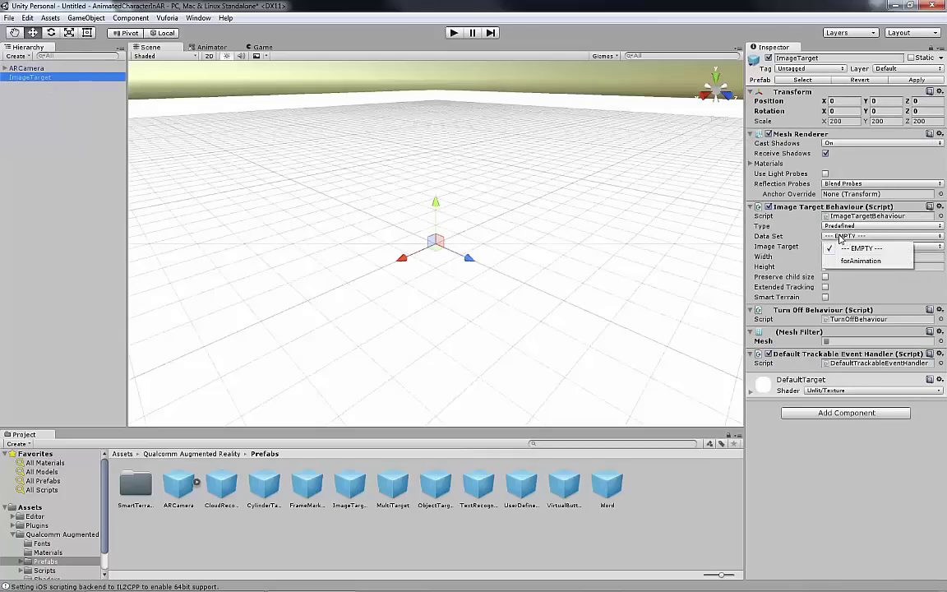
left_click(850, 258)
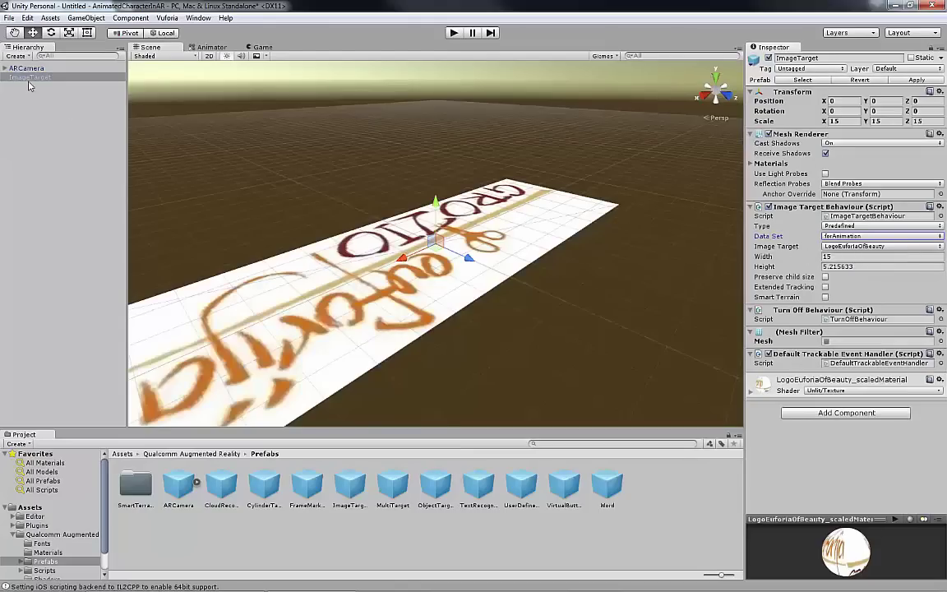
scroll(436, 246, "down", 5)
middle_click_drag(655, 254, 400, 277)
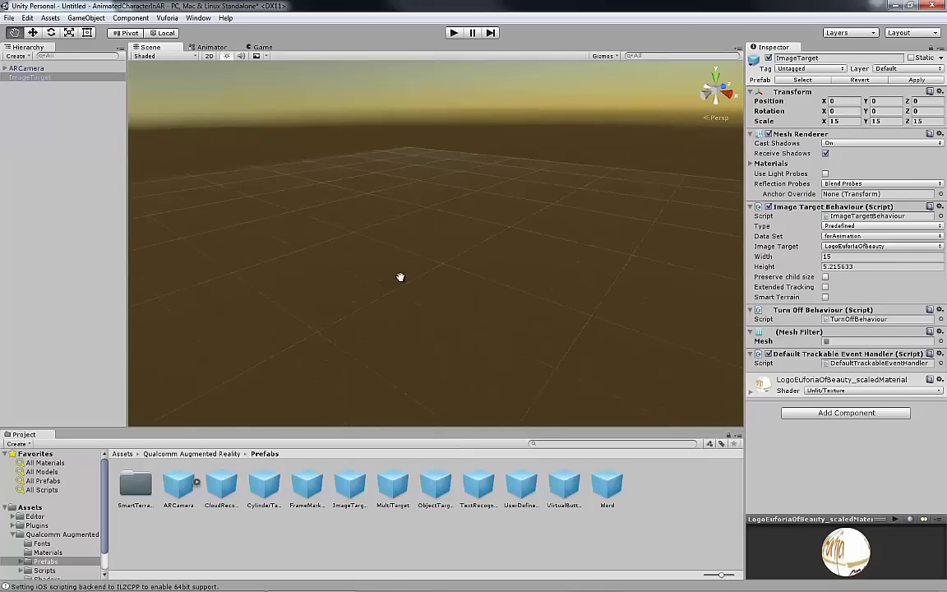
left_click_drag(401, 277, 495, 332, "alt")
scroll(521, 370, "up", 5)
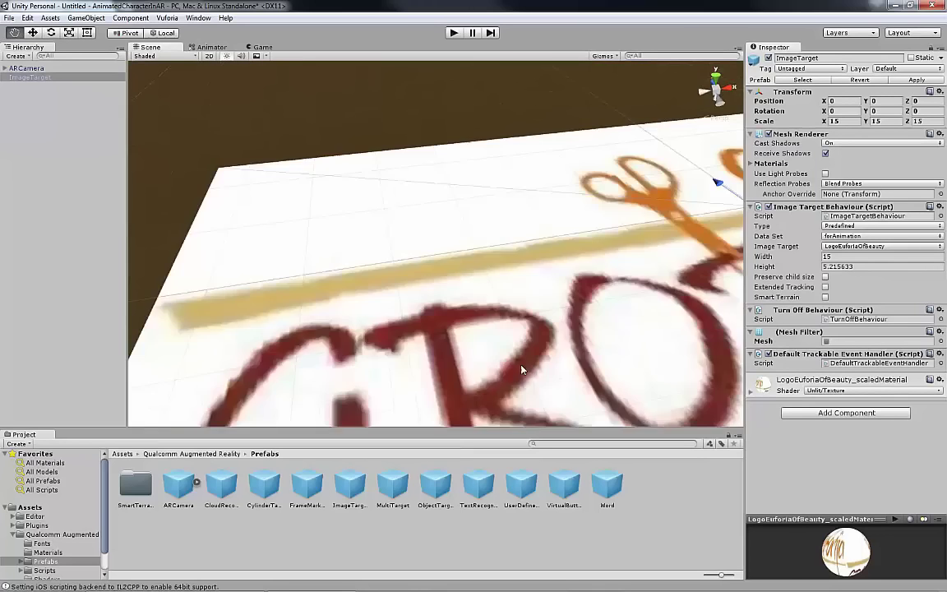
scroll(521, 370, "down", 3)
scroll(493, 329, "down", 2)
mouse_move(467, 286)
left_mouse_down("alt")
mouse_move(368, 301)
mouse_move(469, 297)
mouse_move(344, 306)
left_mouse_up("alt")
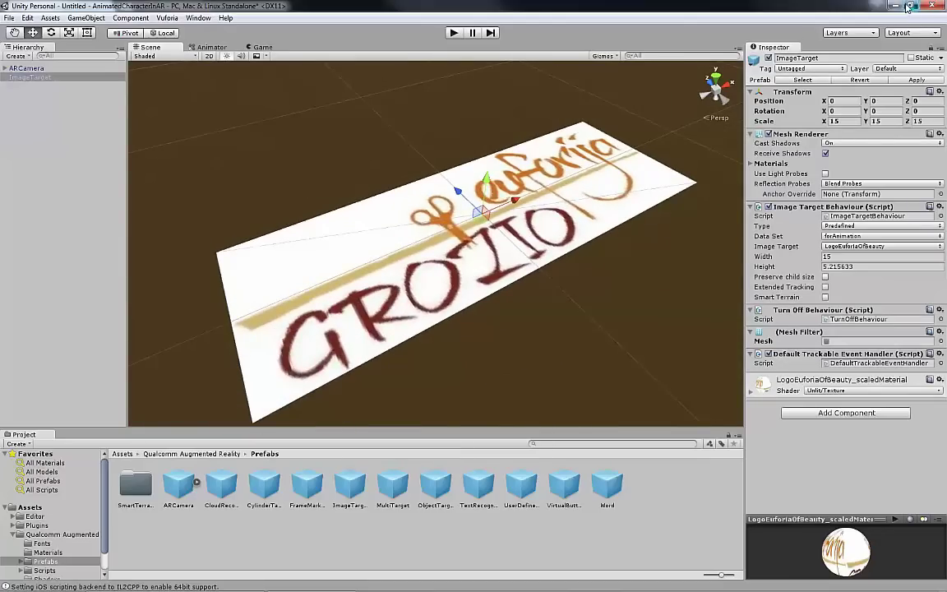
Shrink the Unity editor to a smaller window and minimize Chrome to reveal the desktop
double_click(818, 8)
left_click(877, 4)
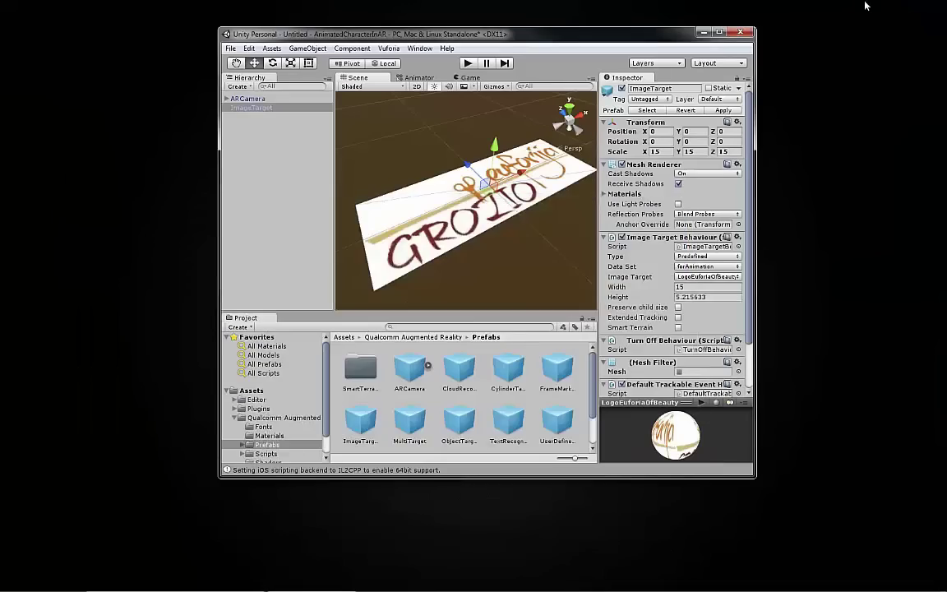
left_click_drag(734, 31, 742, 176)
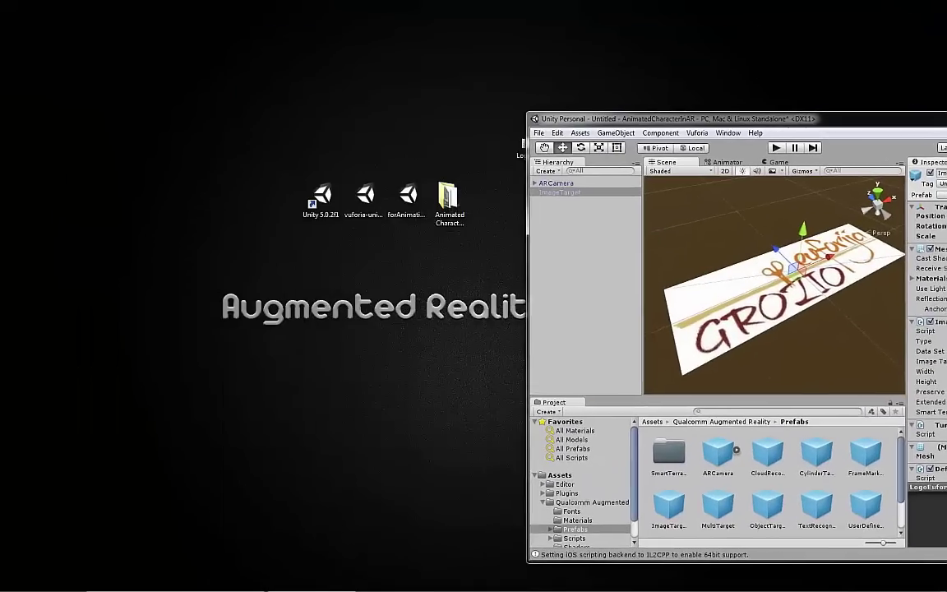
left_click(437, 219)
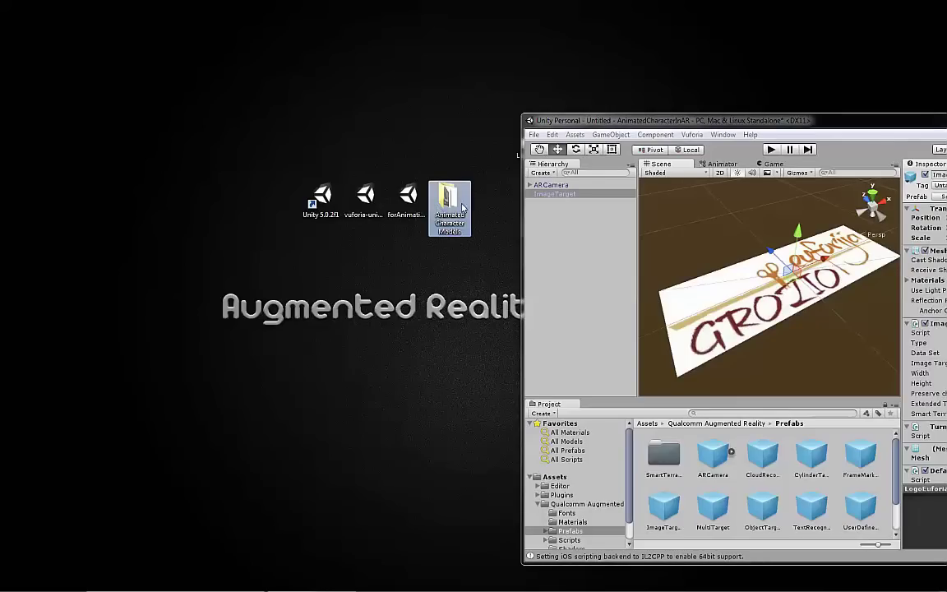
Bring the desktop's Animated Character Models folder into Assets, then maximize the Unity editor again
right_click(449, 215)
key("Escape")
left_click(544, 480)
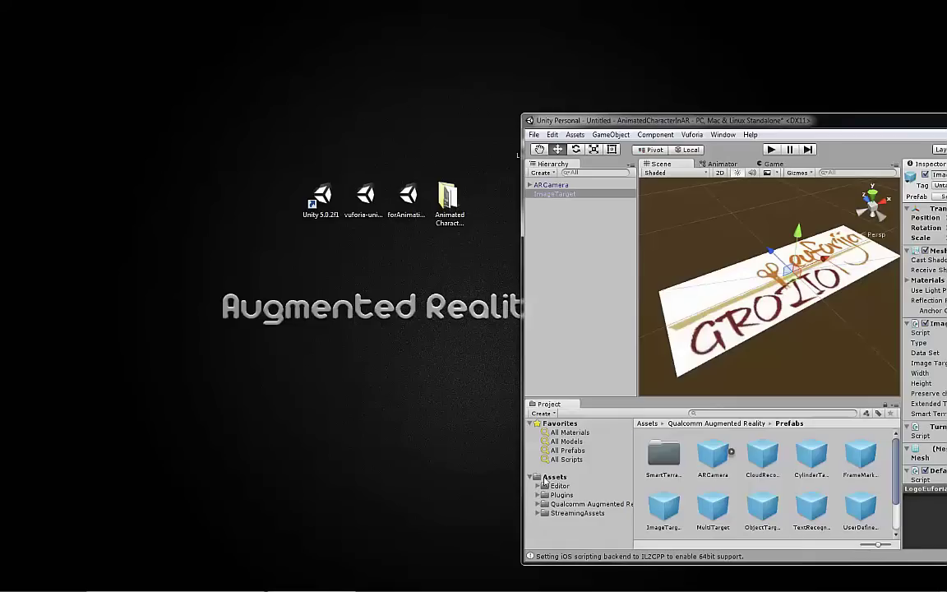
left_click(544, 481)
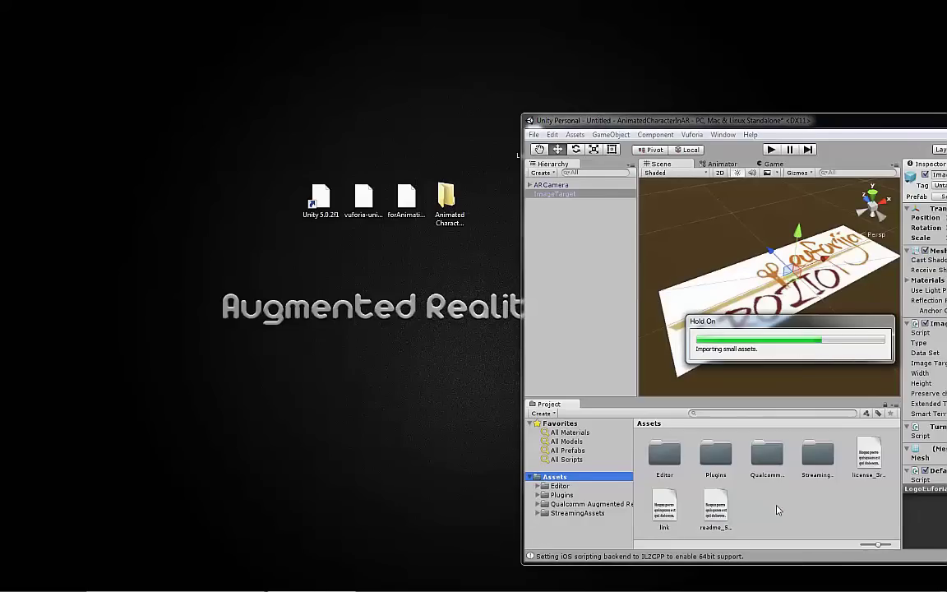
left_click_drag(706, 122, 490, 96)
double_click(491, 96)
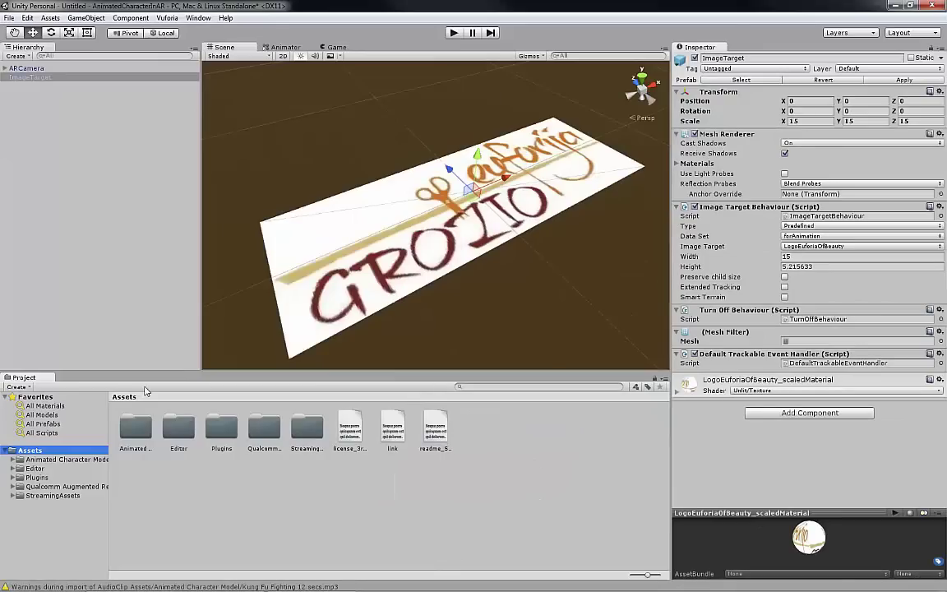
left_click(48, 459)
Place ChuckFight1 on the logo plane and set its scale to 3 on X, Y and Z
left_click_drag(220, 429, 465, 208)
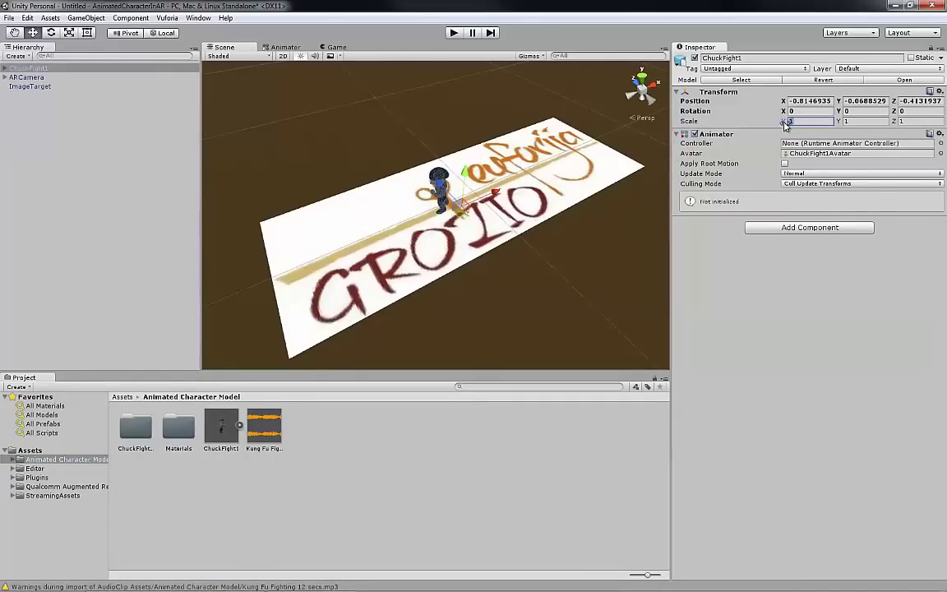
left_click(809, 121)
type("3")
key("Tab")
type("3")
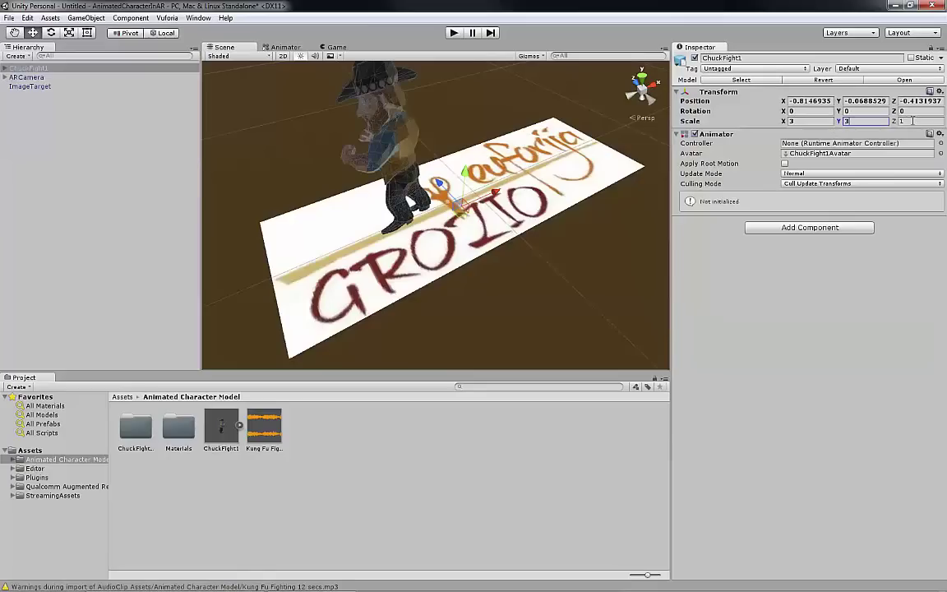
key("Tab")
type("3")
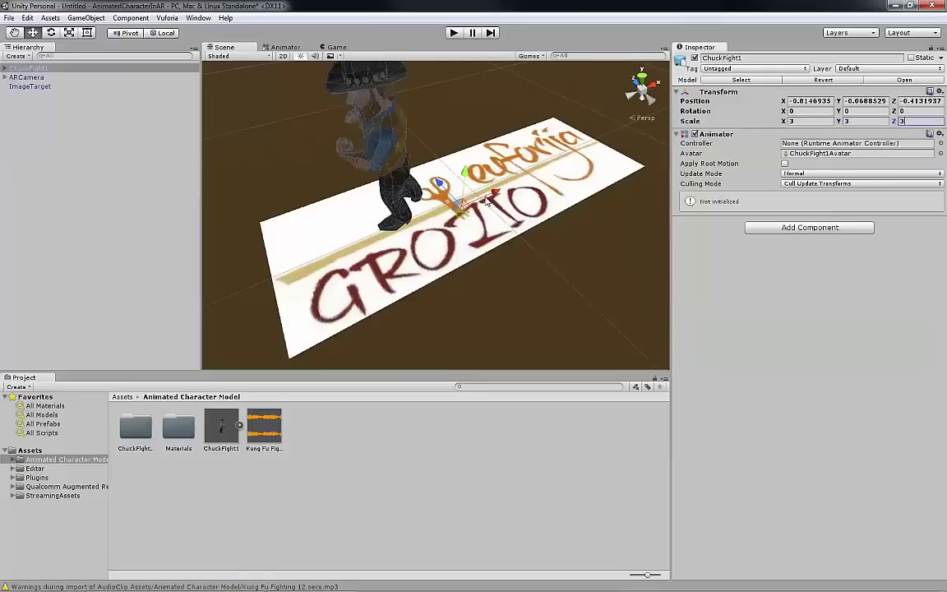
Rotate and reposition ChuckFight1 so it stands centred on the logo
left_click_drag(487, 202, 516, 191)
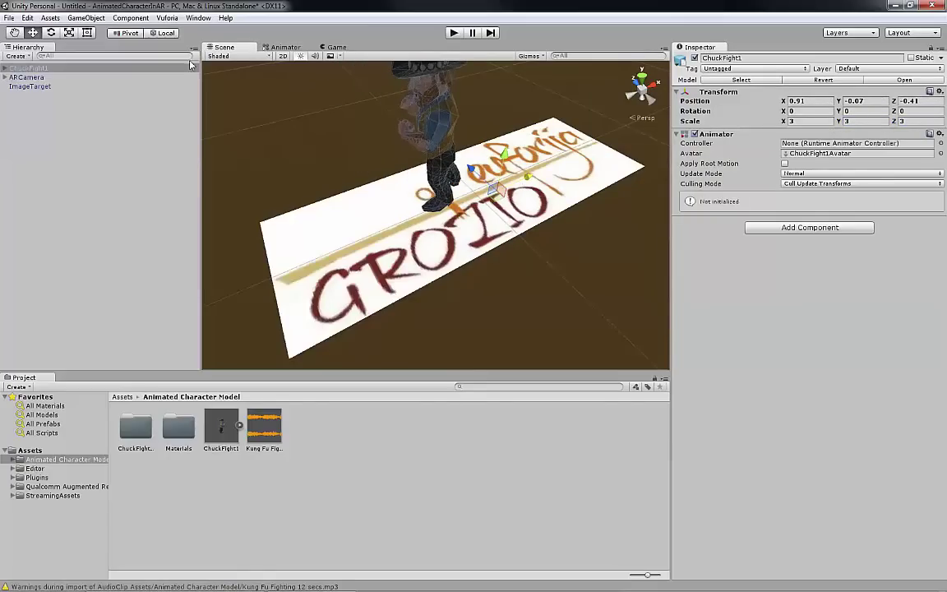
left_click(51, 33)
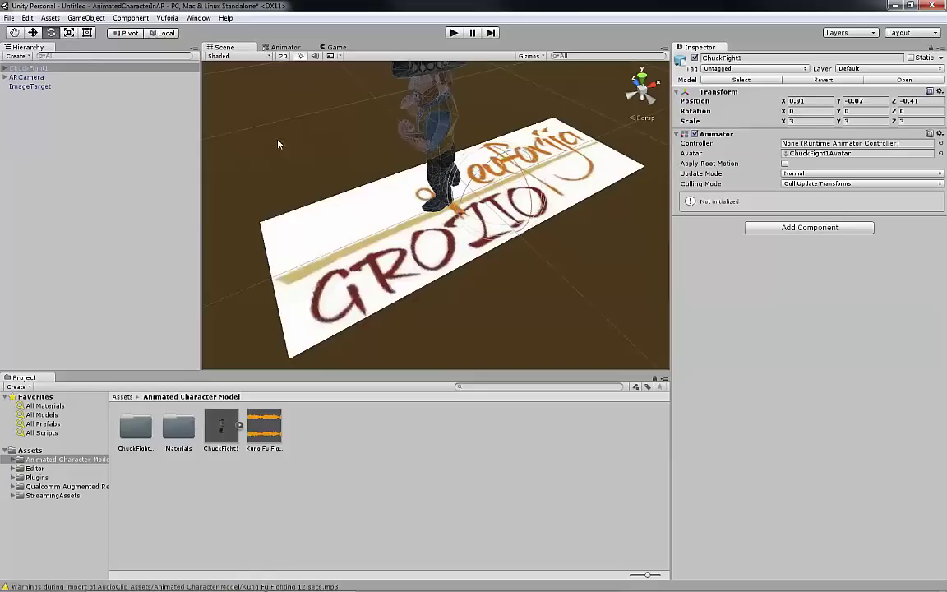
left_click_drag(506, 228, 639, 198)
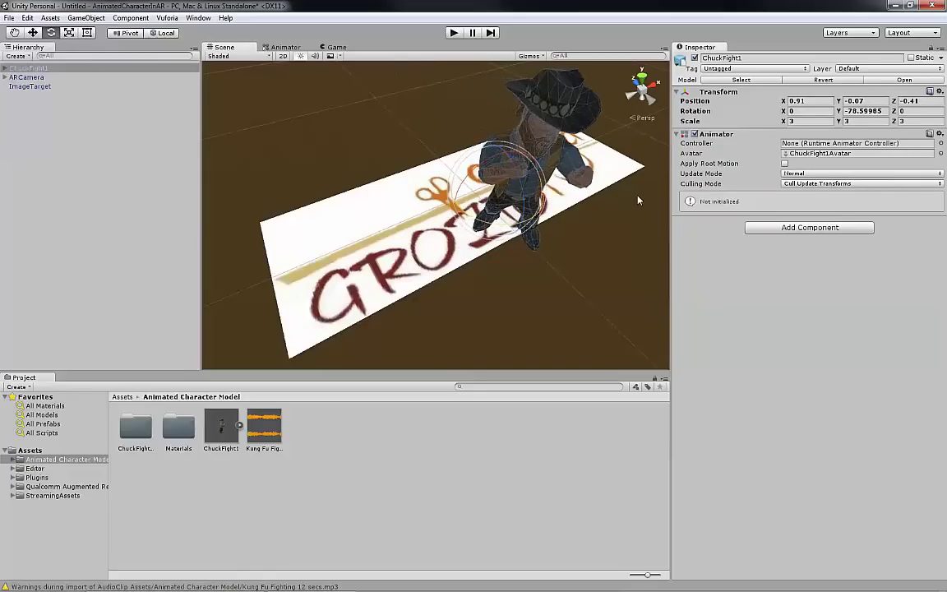
left_click(33, 33)
left_click_drag(491, 179, 480, 127)
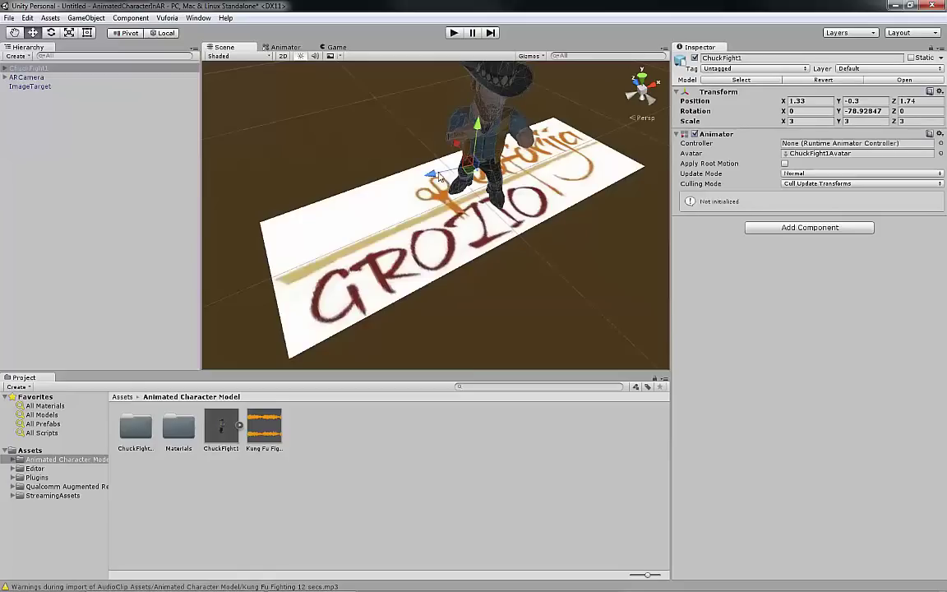
mouse_move(448, 172)
left_mouse_down()
mouse_move(427, 181)
mouse_move(456, 145)
left_mouse_up()
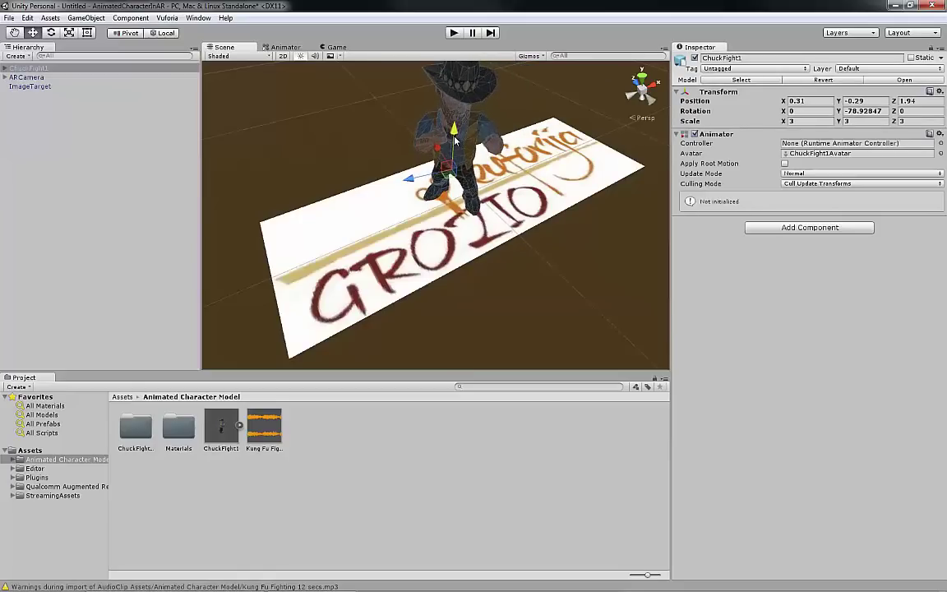
left_click_drag(456, 145, 455, 141)
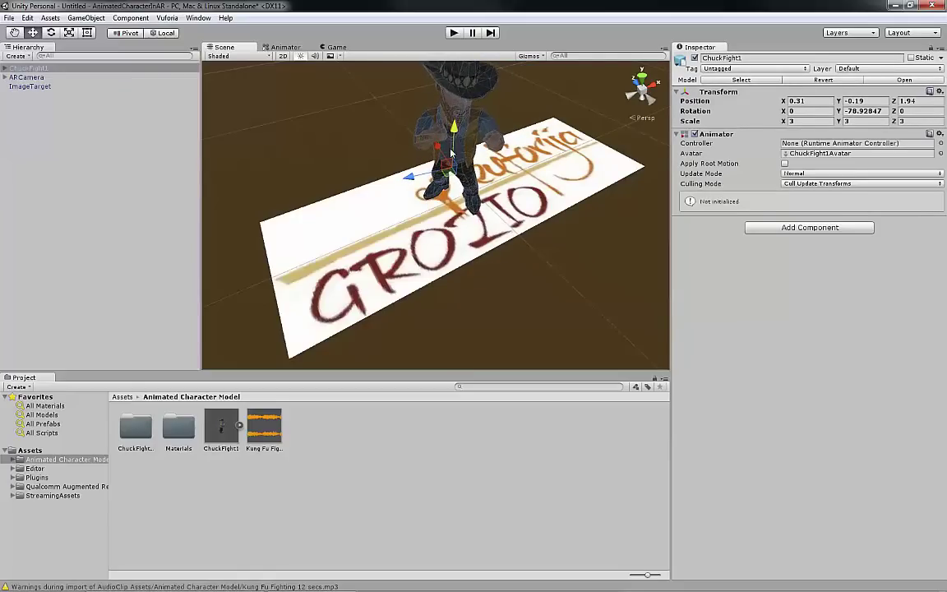
left_click(502, 303)
left_click(518, 148)
Parent ChuckFight1 under ImageTarget and attach its Take 001 clip, creating the ChuckFight1 animator controller
left_click_drag(26, 71, 30, 86)
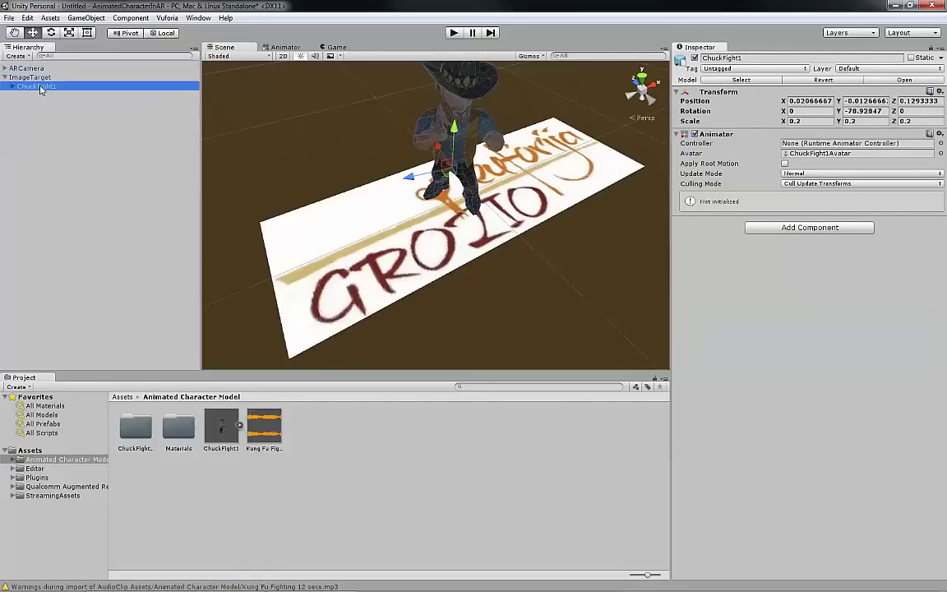
left_click(34, 111)
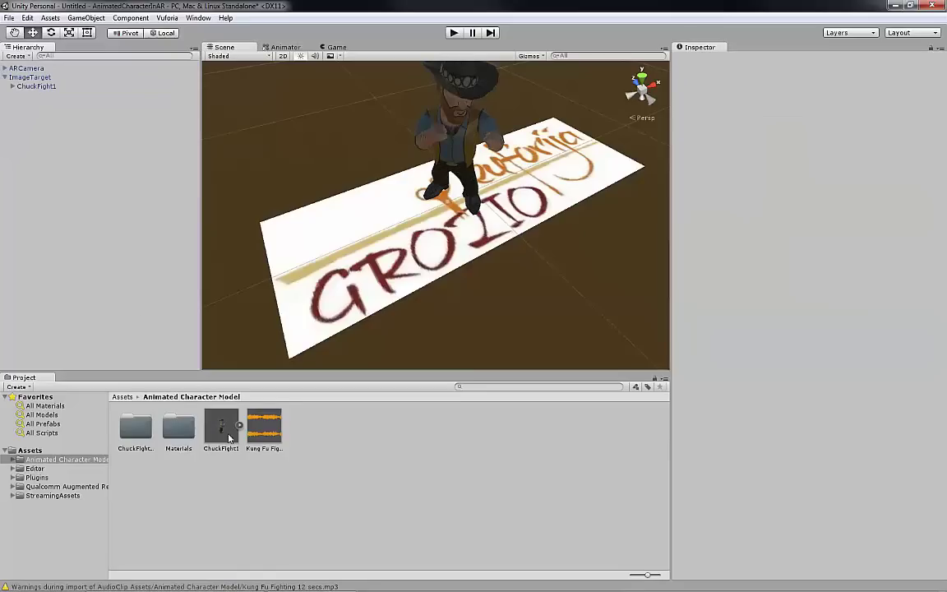
left_click(228, 435)
left_click(239, 425)
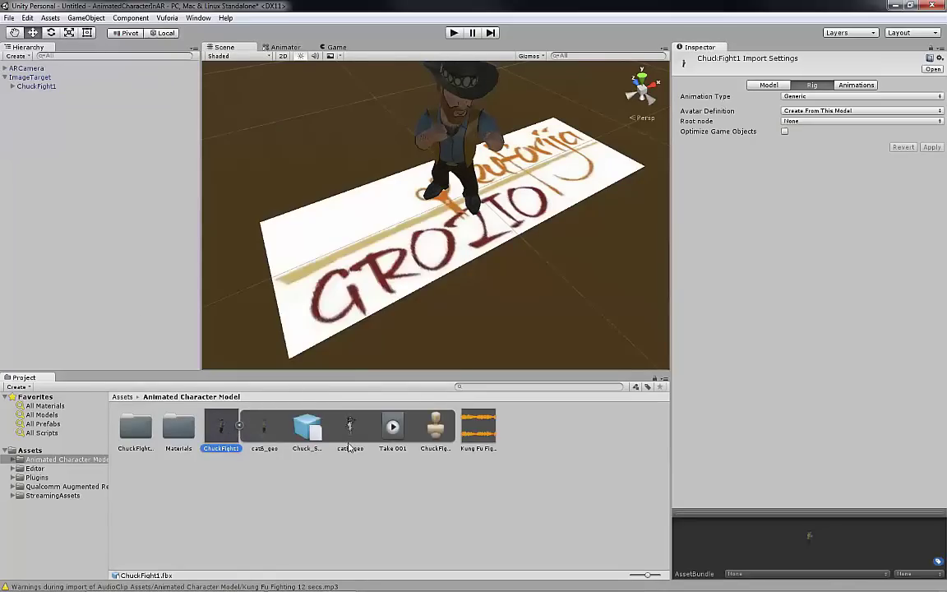
left_click(395, 432)
left_click_drag(392, 428, 38, 99)
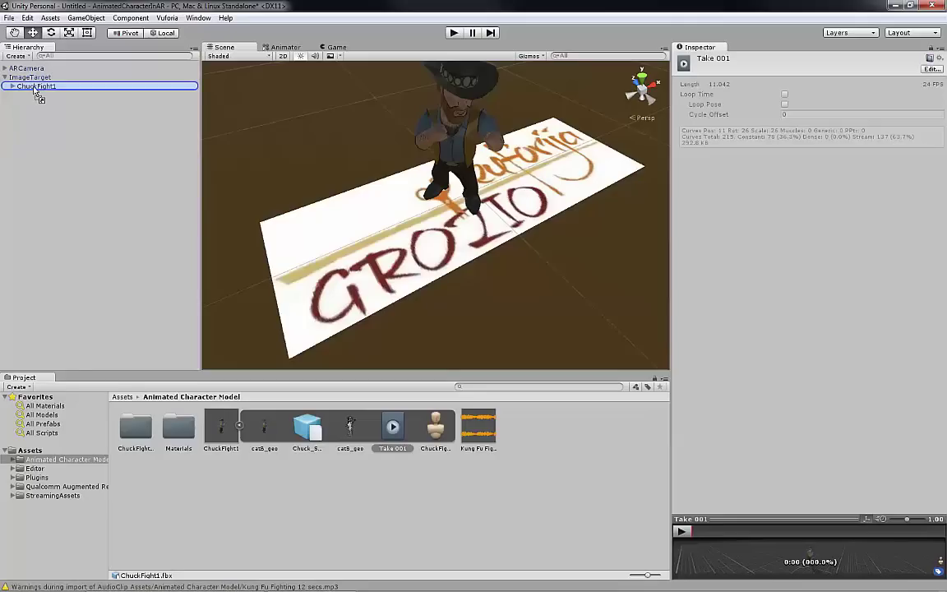
left_click_drag(38, 99, 33, 88)
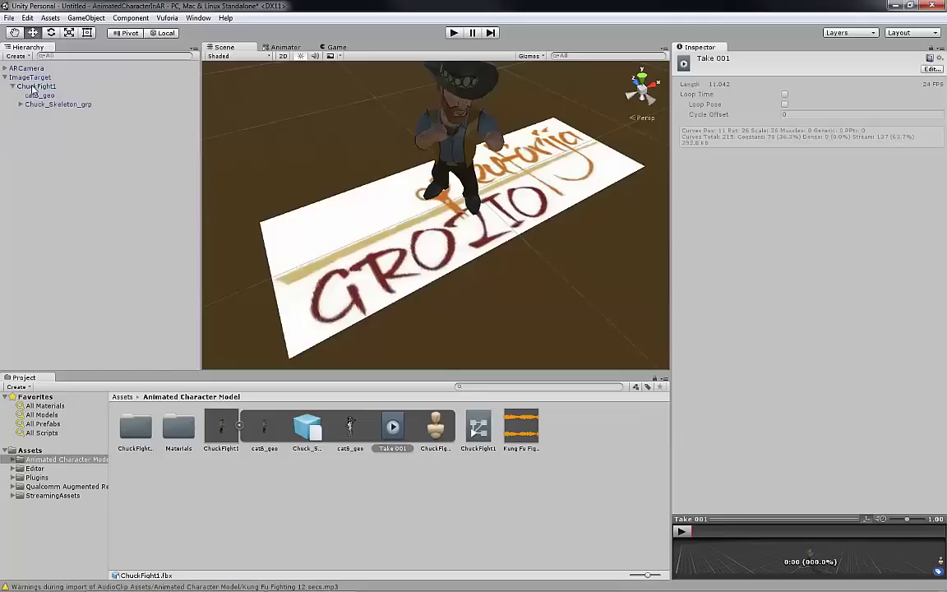
left_click(316, 488)
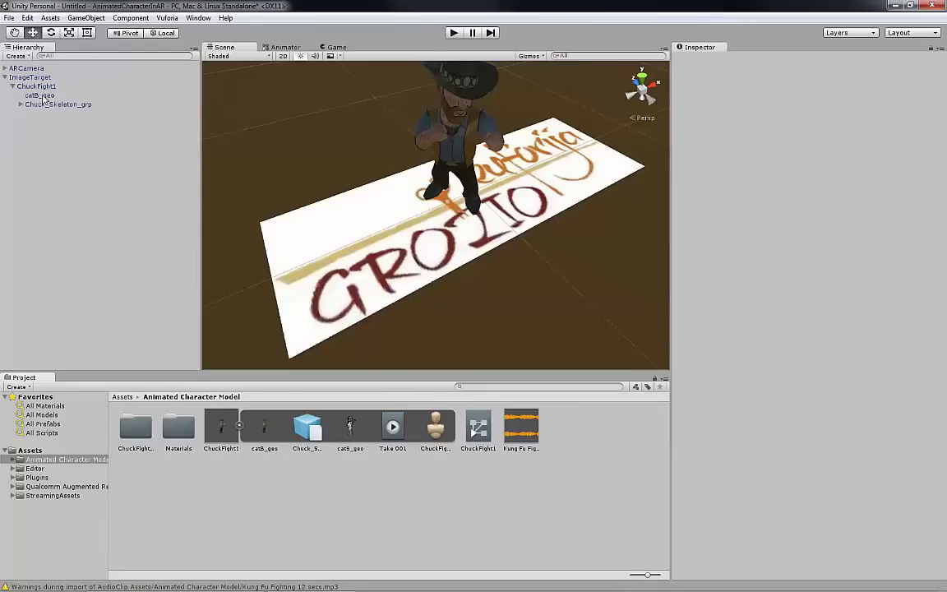
left_click(38, 87)
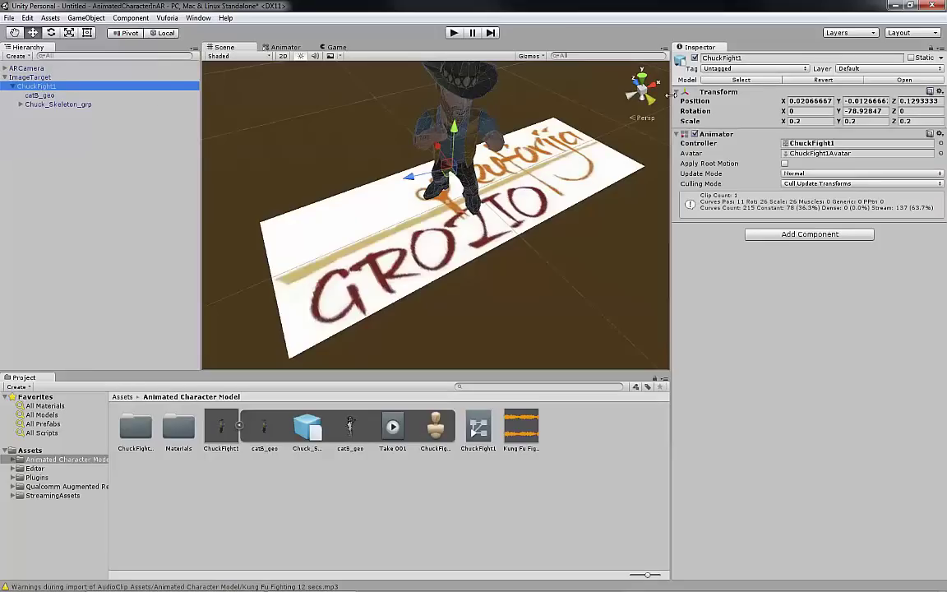
Enable Loop Time and Loop Pose on the Take 001 clip and apply
left_click(766, 81)
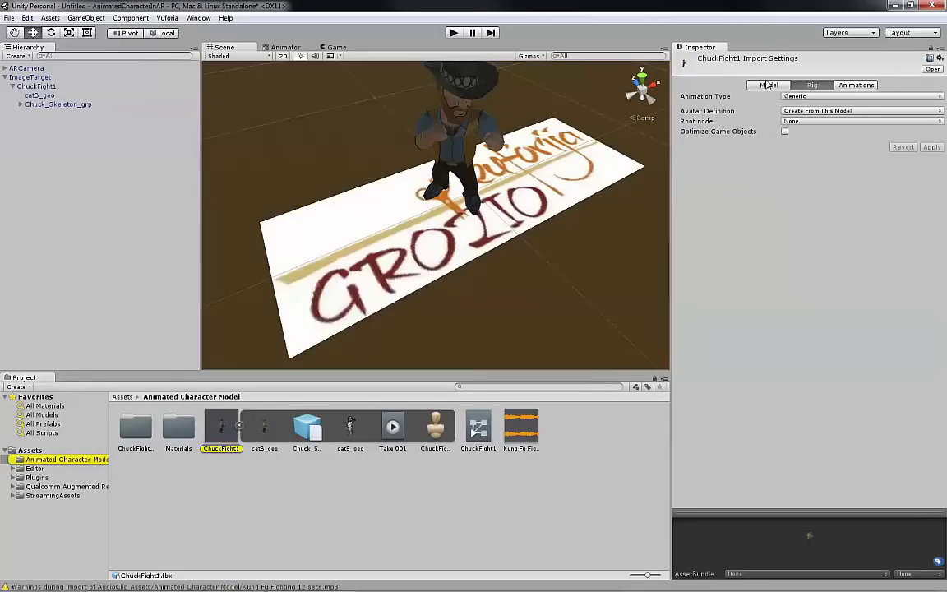
left_click(853, 87)
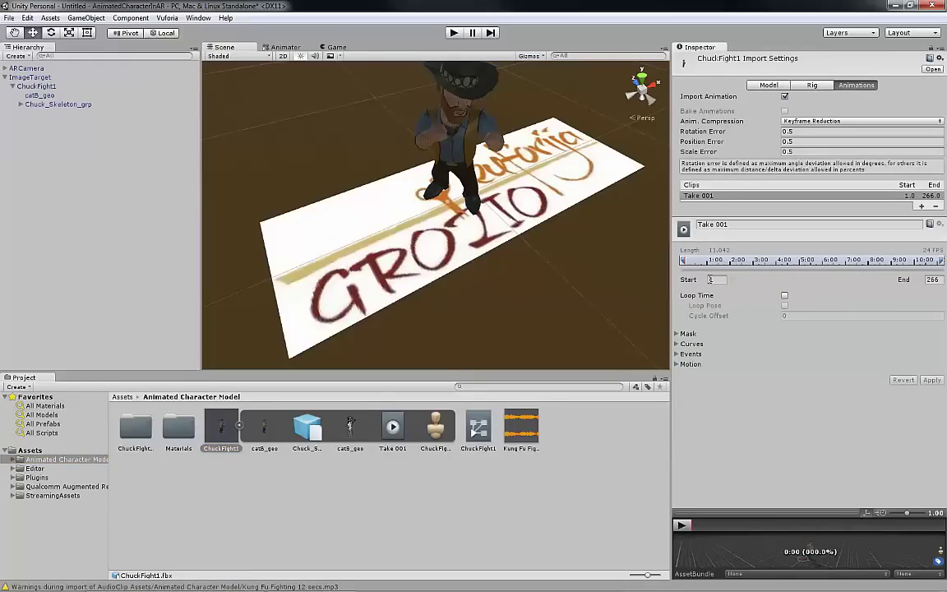
left_click(785, 297)
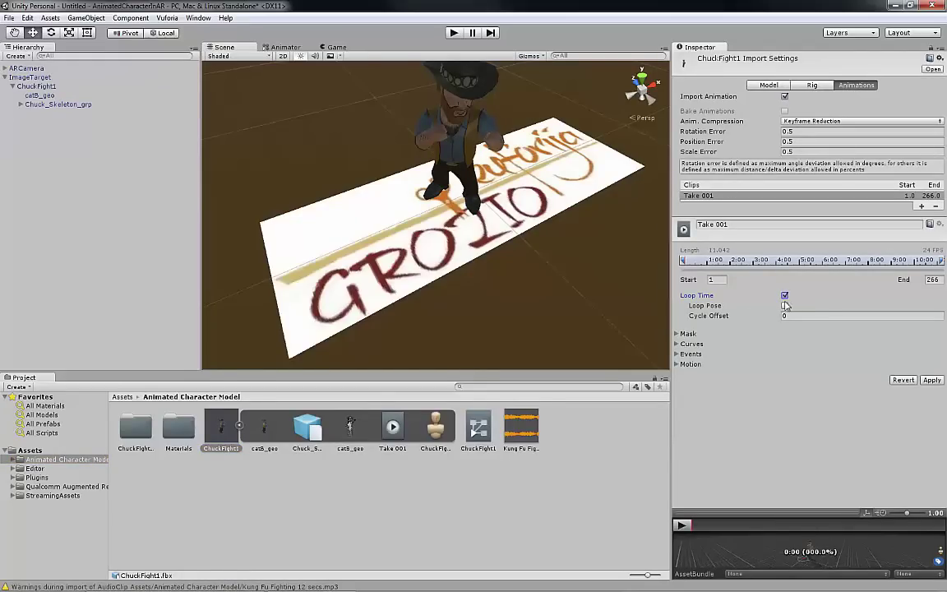
left_click(785, 307)
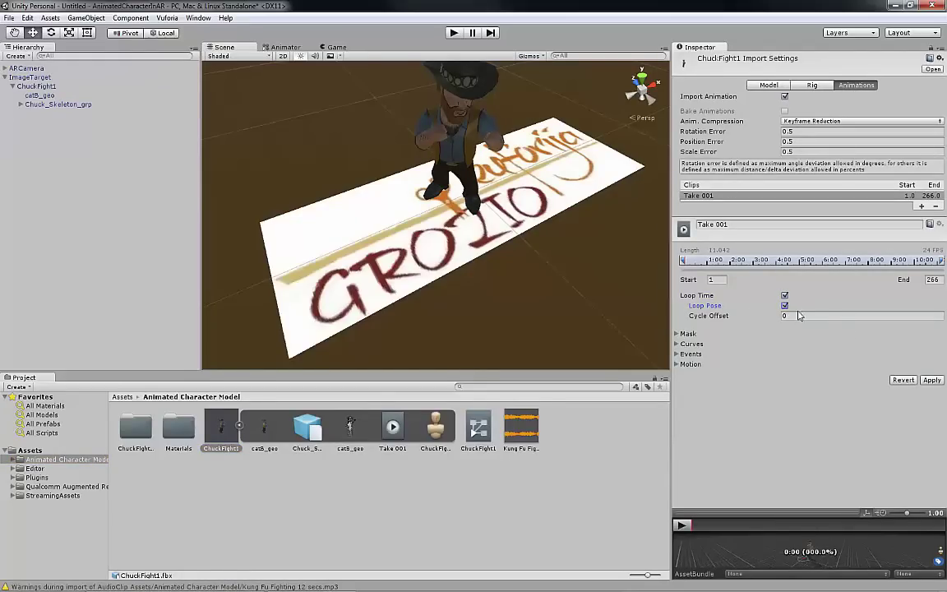
left_click(931, 381)
left_click(33, 85)
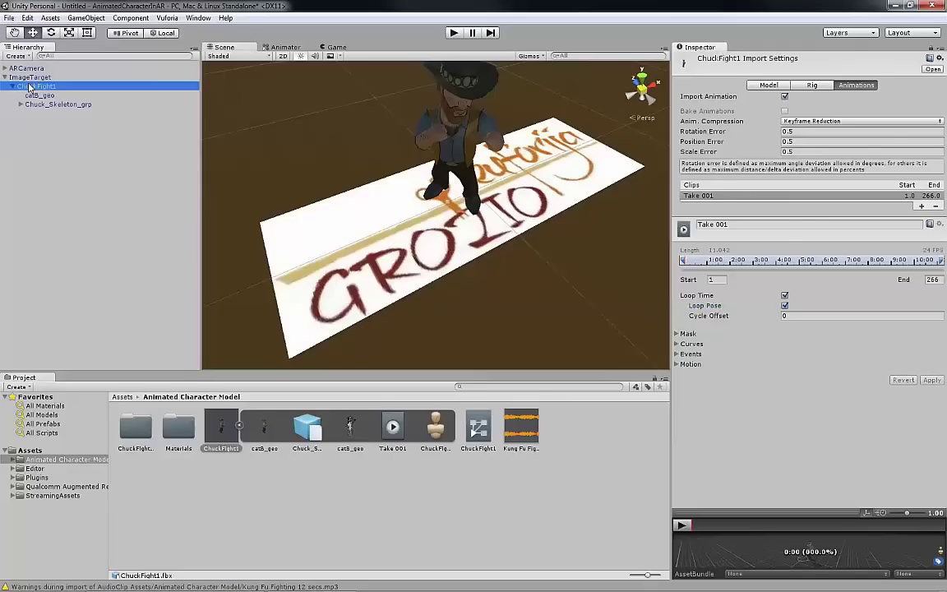
left_click(85, 17)
Add an Audio Source under ChuckFight1 playing the Kung Fu Fighting 12 secs clip
mouse_move(141, 95)
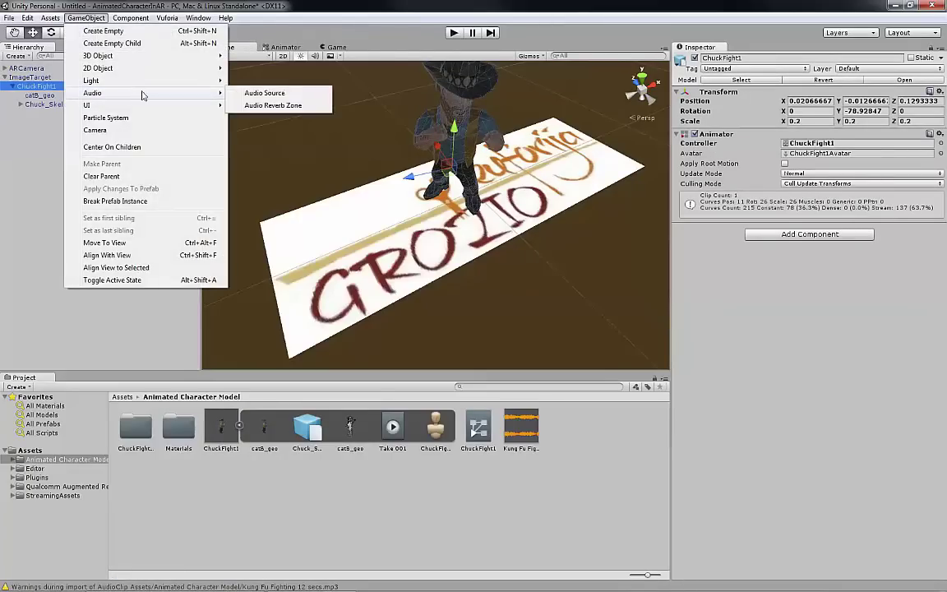
left_click(263, 93)
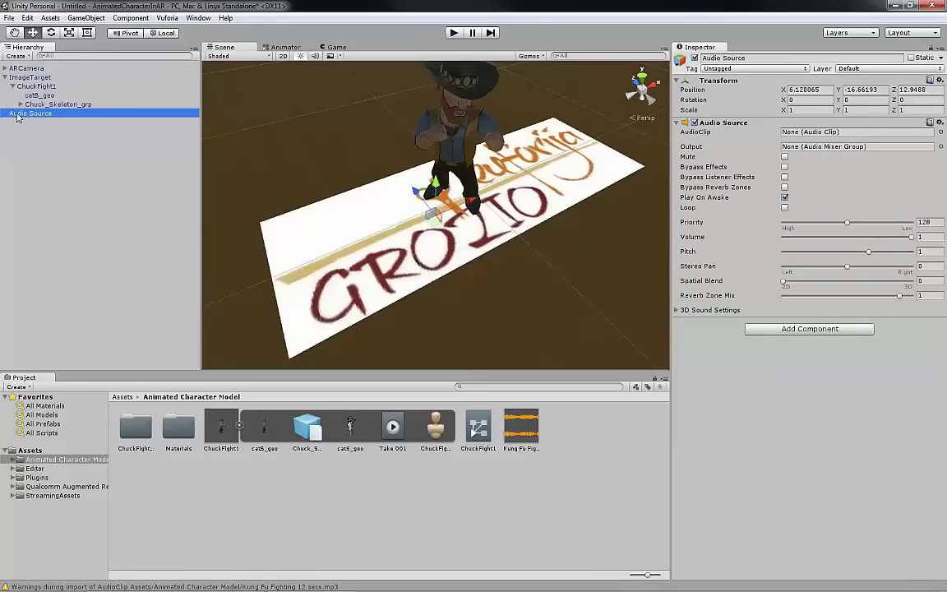
left_click_drag(17, 115, 36, 85)
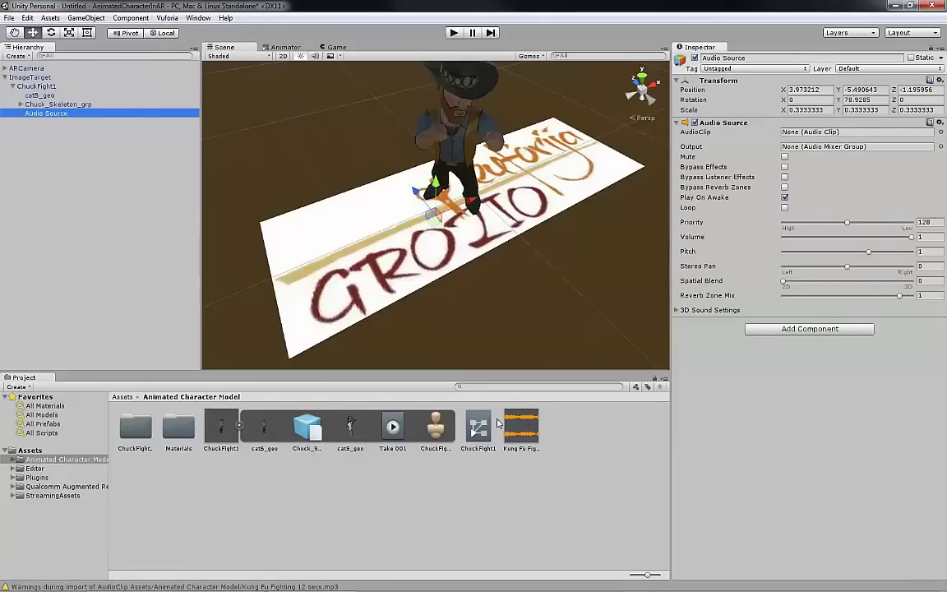
left_click(239, 426)
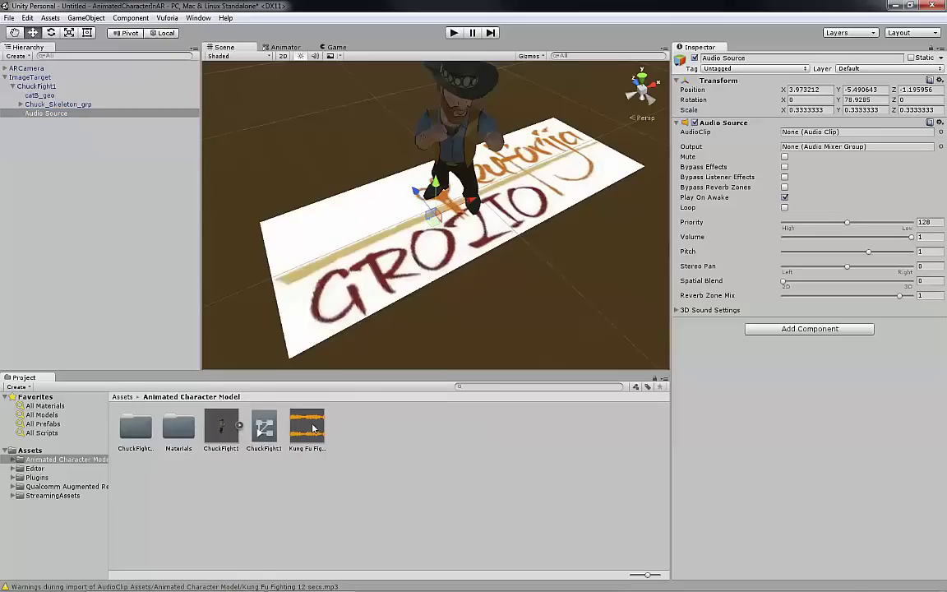
left_click_drag(313, 427, 826, 135)
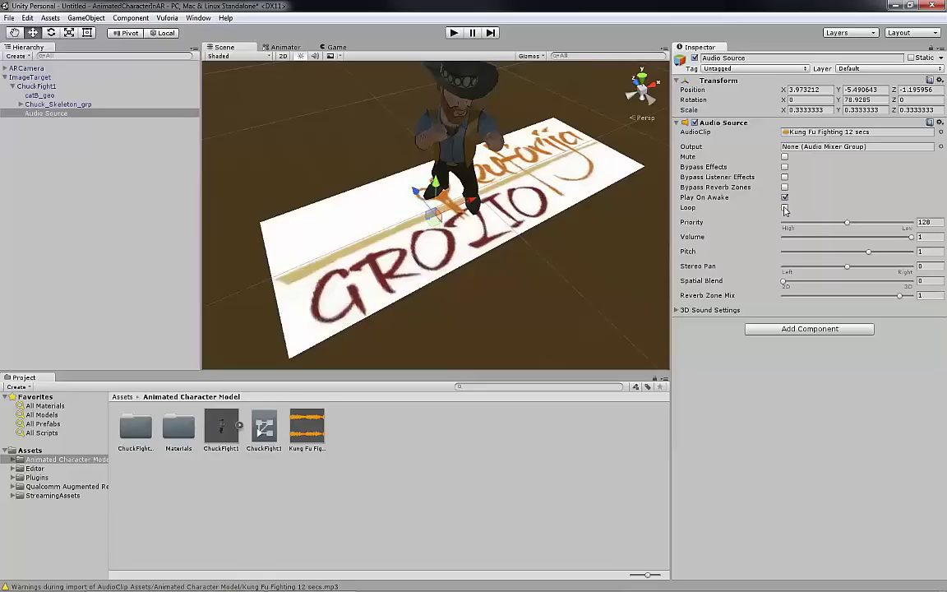
Reselect ChuckFight1 and widen the Scene view by narrowing the Inspector panel
left_click(12, 87)
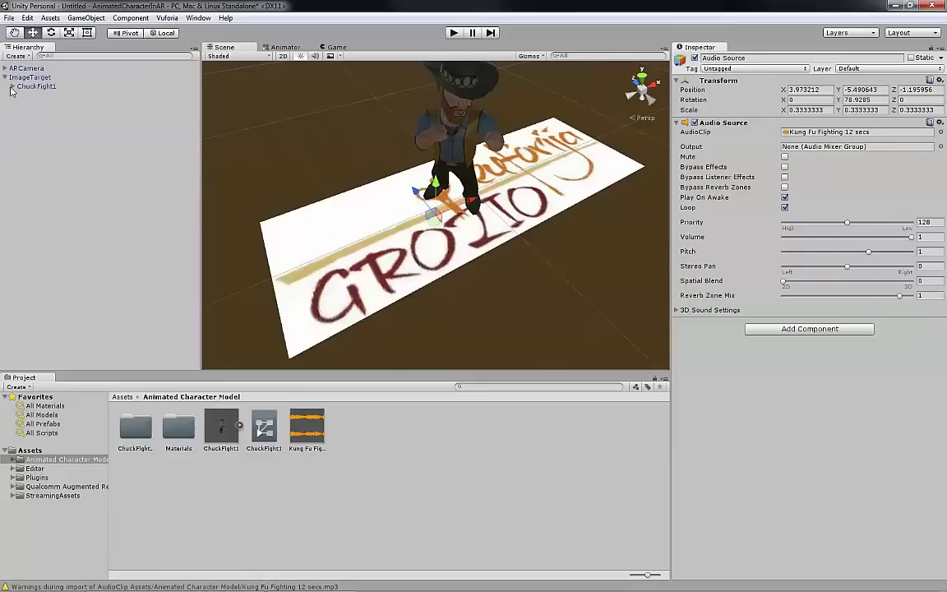
left_click(13, 86)
left_click(36, 87)
mouse_move(355, 158)
left_mouse_down("alt")
mouse_move(392, 153)
mouse_move(383, 156)
left_mouse_up("alt")
left_click_drag(672, 247, 874, 271)
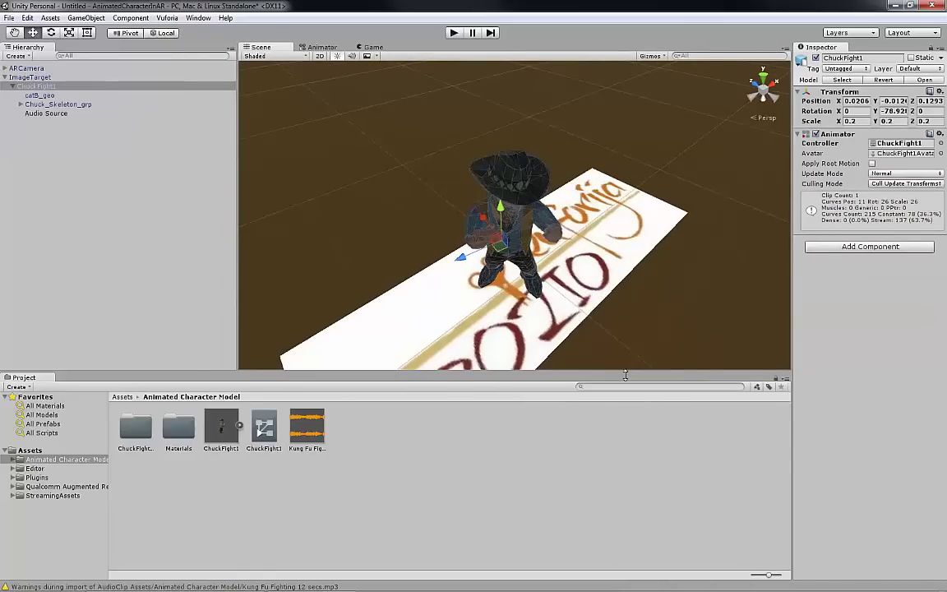
Enlarge the Scene view, run the AR scene in Play mode, and maximize the Game view
left_click_drag(625, 375, 402, 422)
left_click_drag(237, 343, 69, 339)
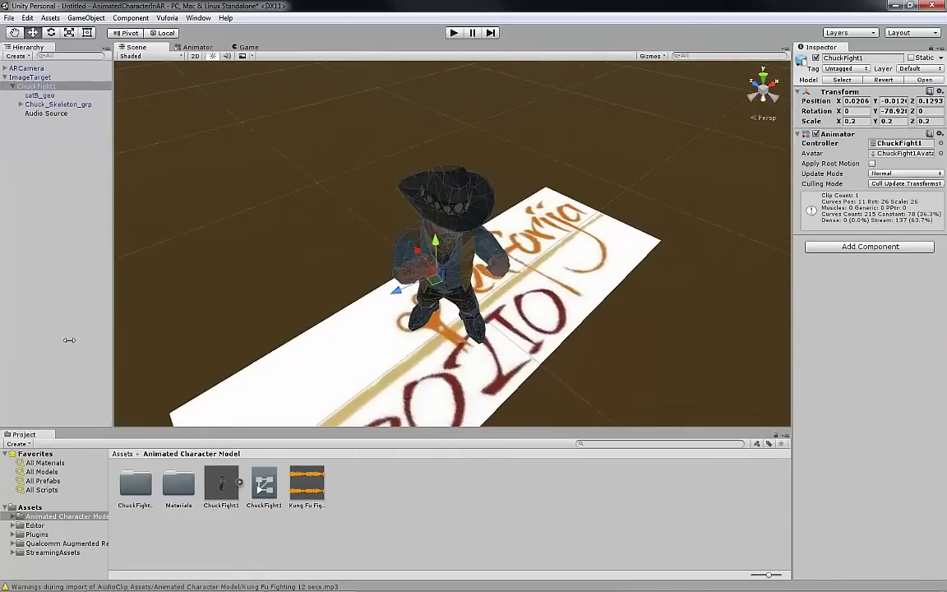
left_click(453, 32)
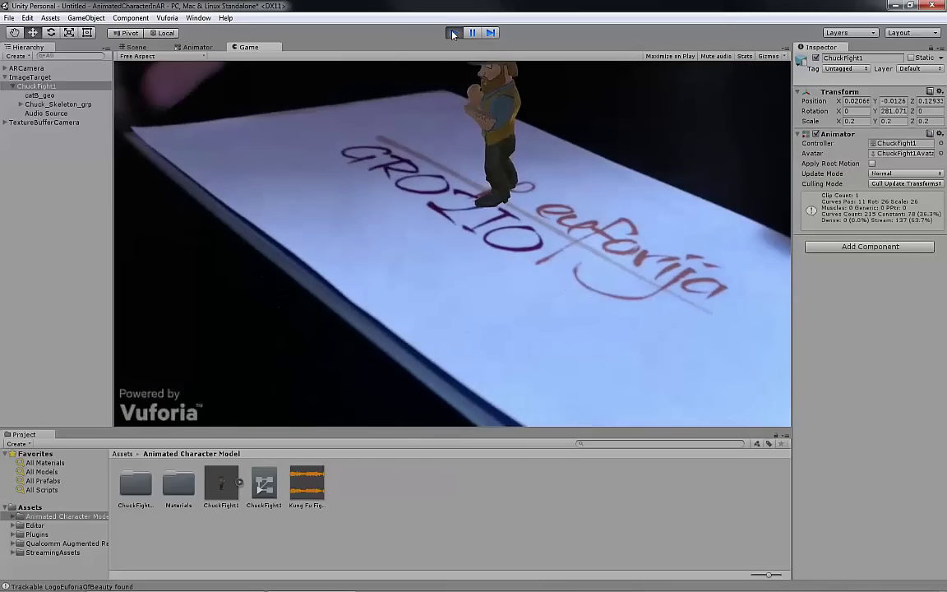
left_click(249, 58)
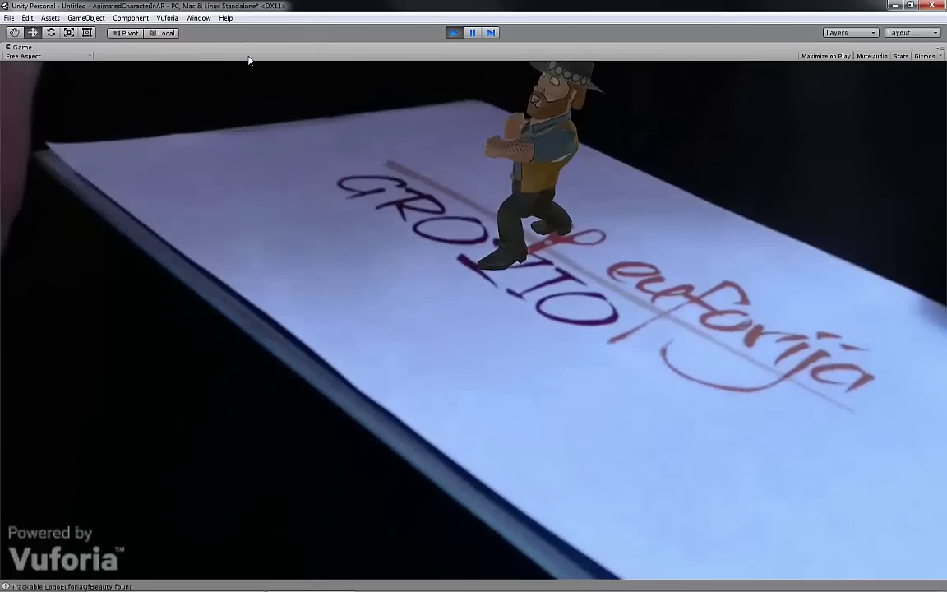